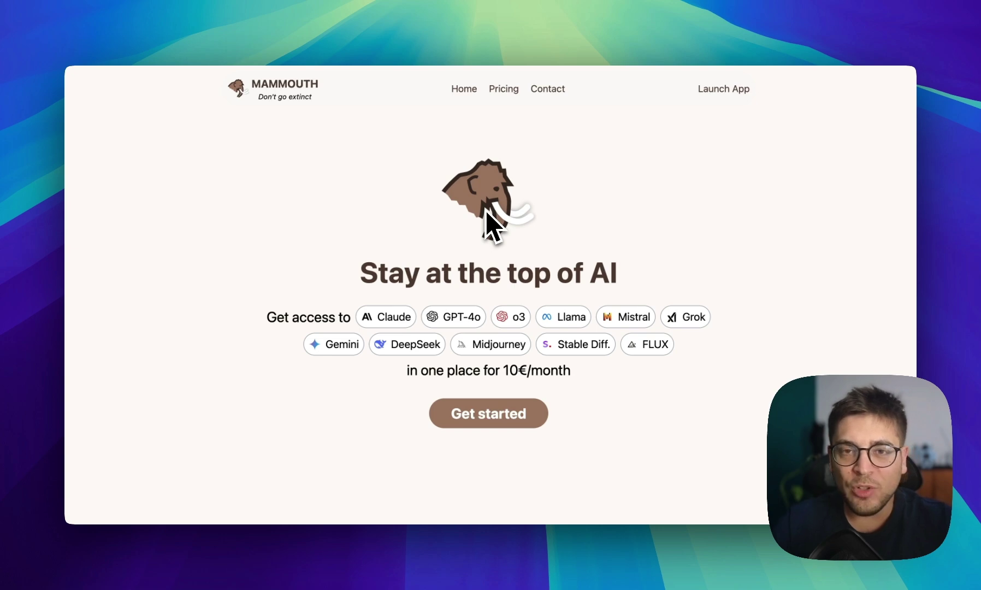
# Examine the Mammouth homepage for its available AI models, subscription price comparison and workflow features.
pyautogui.scroll(-1, 494, 225)
pyautogui.scroll(-3, 493, 226)
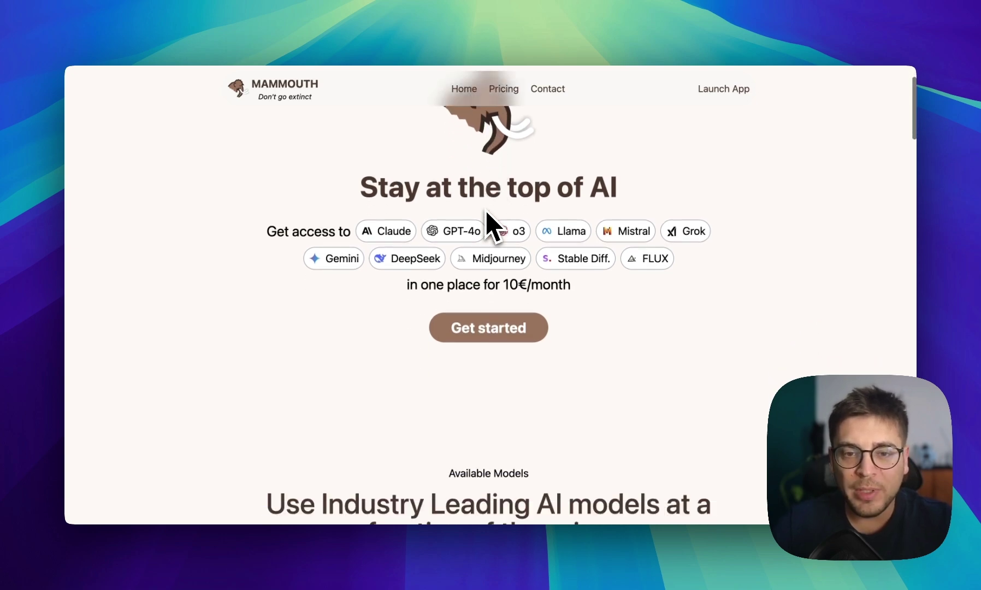
pyautogui.scroll(-3, 493, 226)
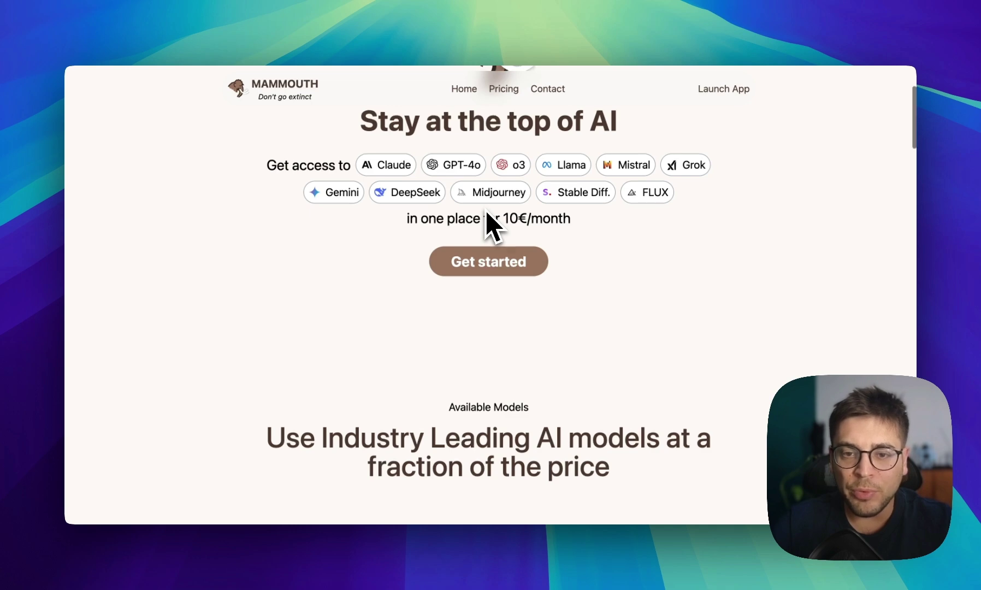
pyautogui.scroll(-10, 494, 226)
pyautogui.scroll(-5, 486, 212)
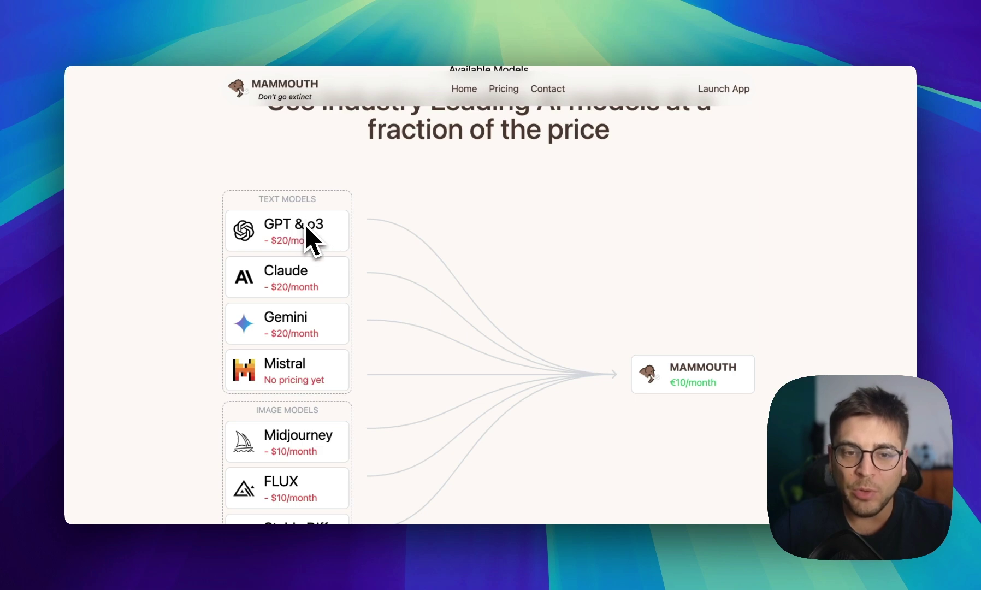
pyautogui.scroll(-3, 309, 241)
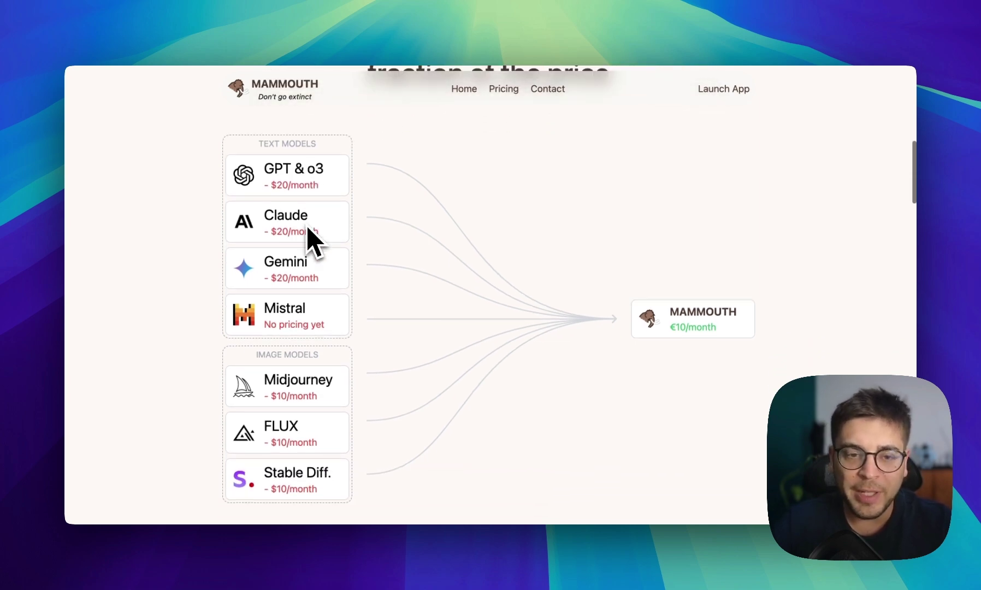
pyautogui.scroll(-3, 314, 240)
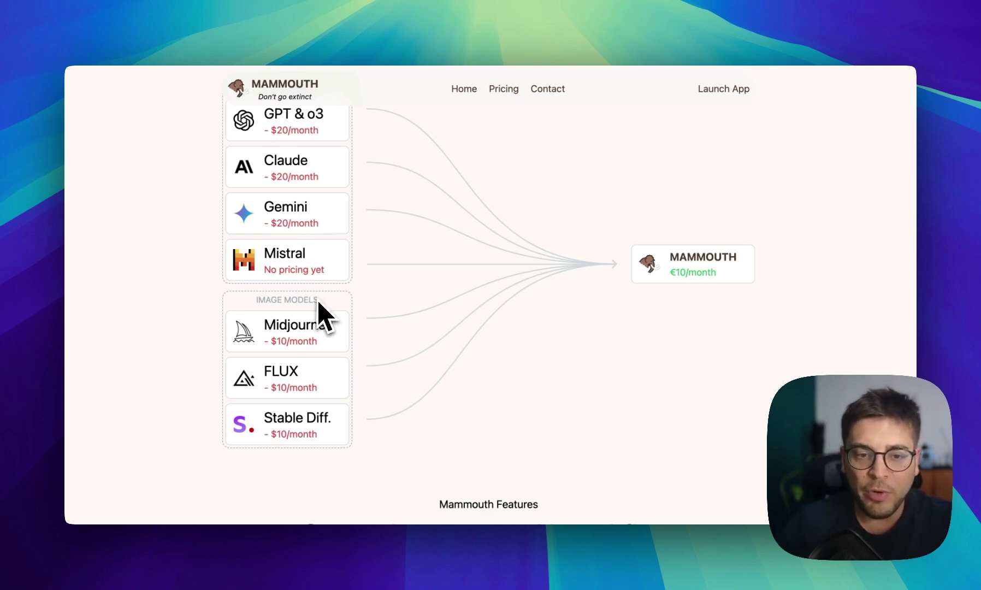
pyautogui.scroll(-7, 321, 308)
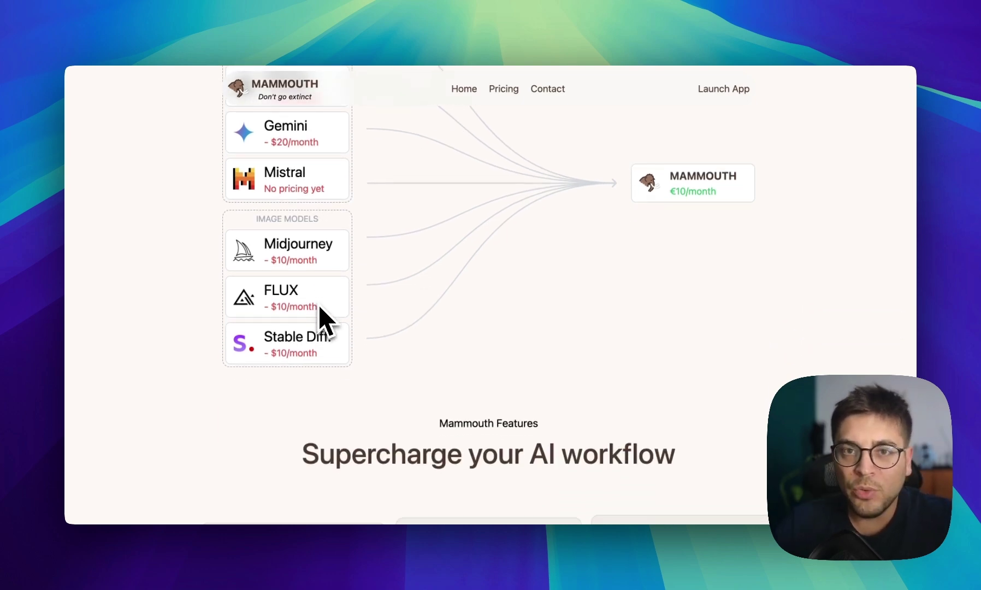
pyautogui.scroll(-2, 323, 320)
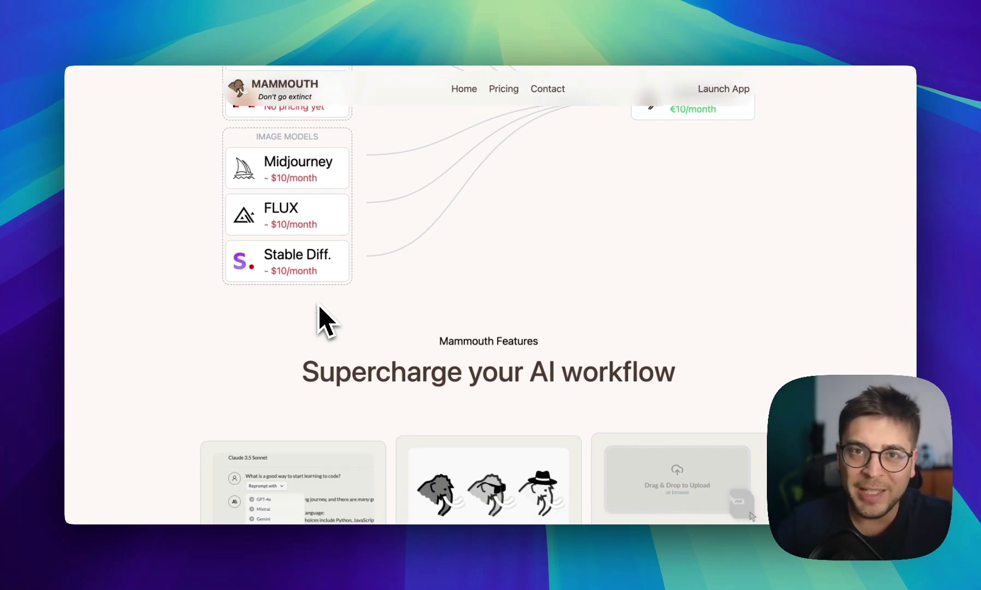
pyautogui.scroll(-10, 326, 320)
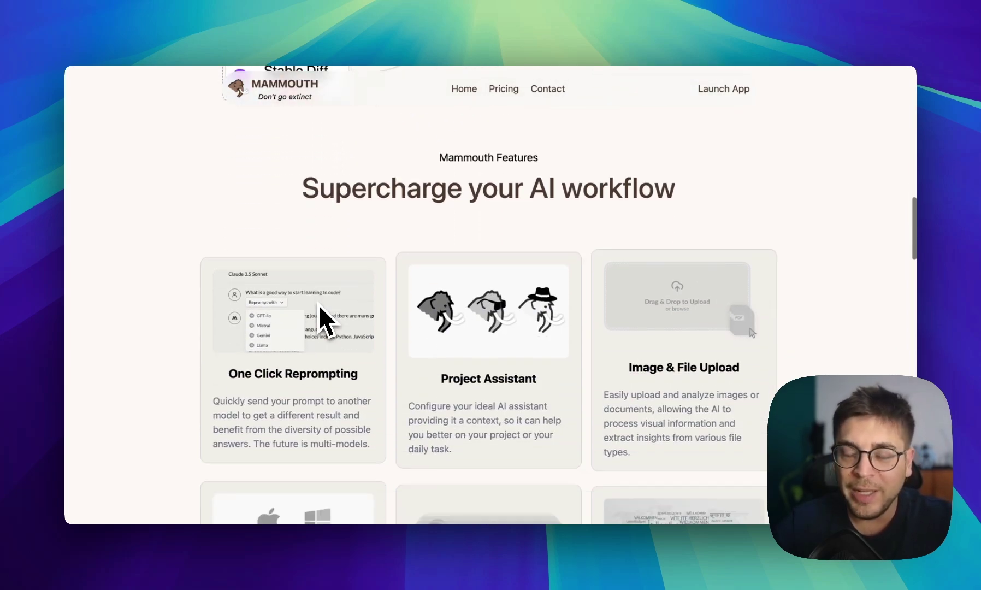
pyautogui.scroll(-2, 320, 306)
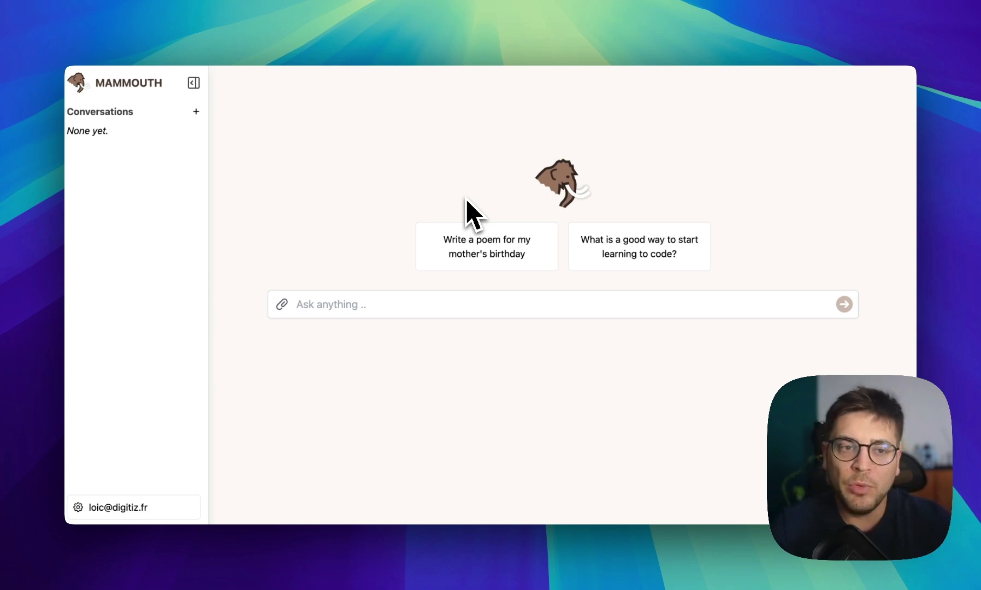
# Ask GPT-4o the question "Explique-moi la théorie de la relativité restreinte." in the empty chat.
pyautogui.click(372, 304)
pyautogui.write('Explique-moi la théorie de la relativité restreinte.')
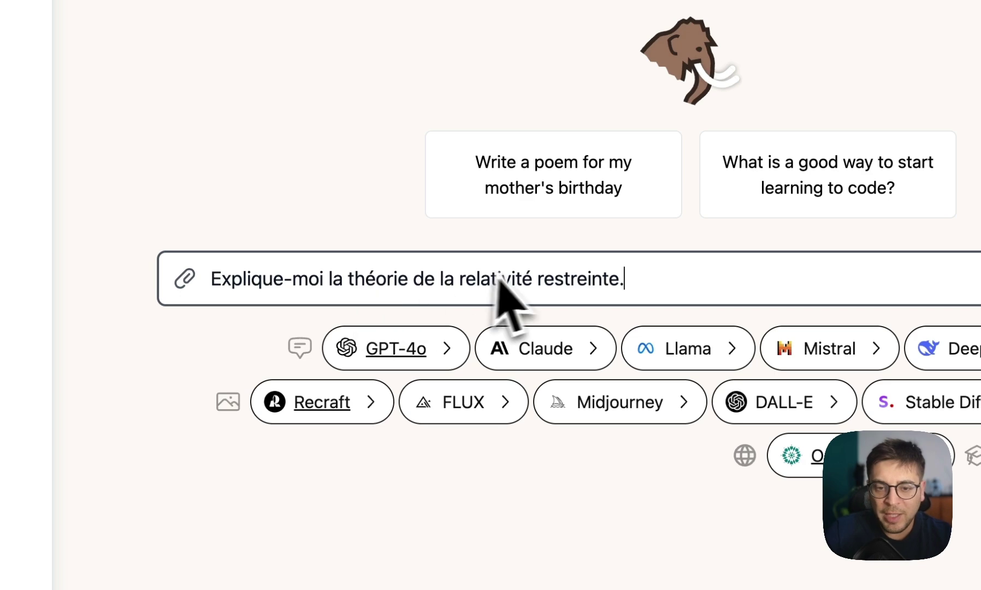
pyautogui.click(434, 335)
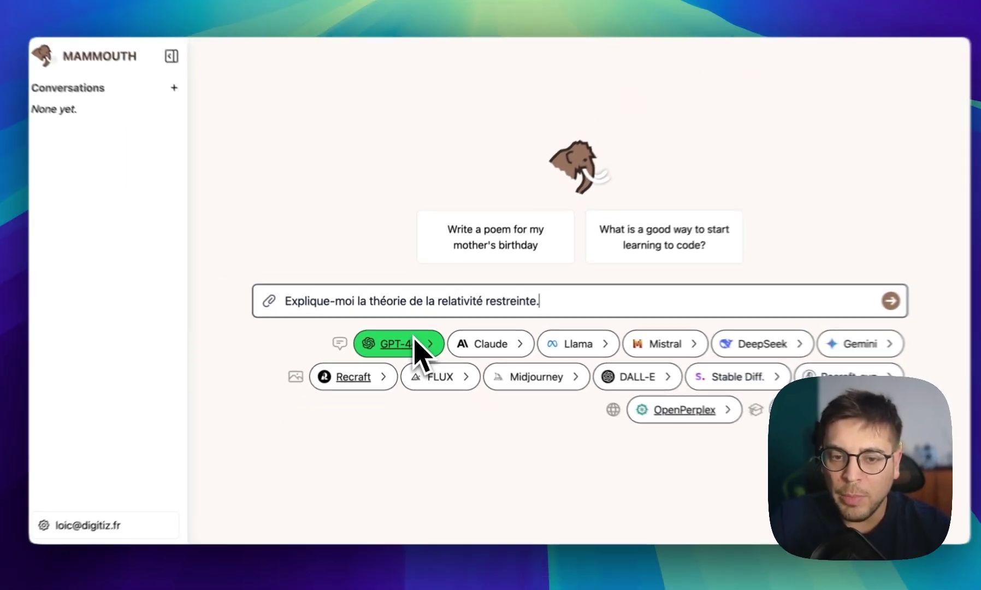
pyautogui.click(533, 348)
pyautogui.click(614, 347)
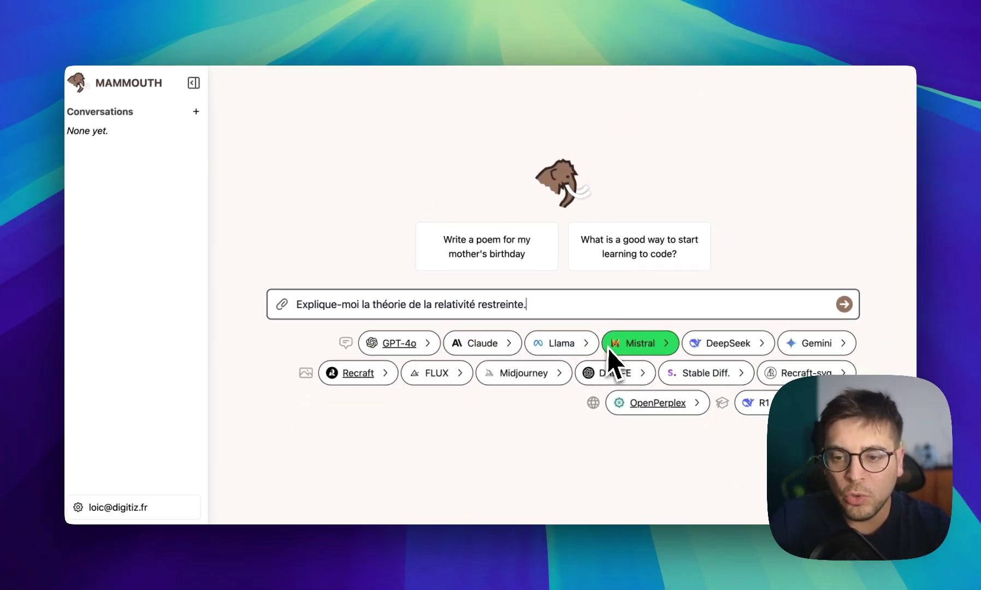
pyautogui.click(737, 345)
pyautogui.click(802, 349)
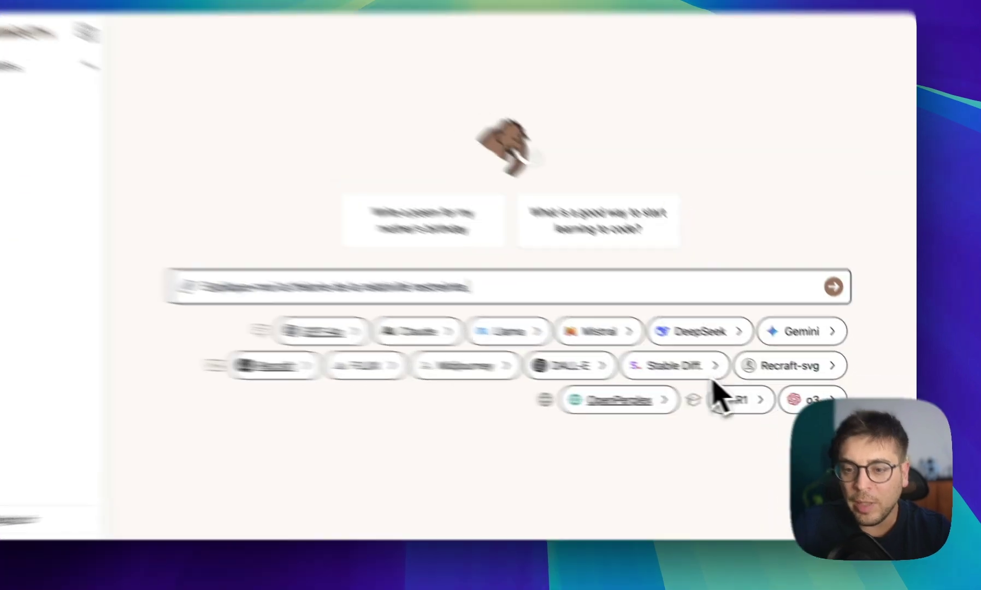
pyautogui.click(607, 402)
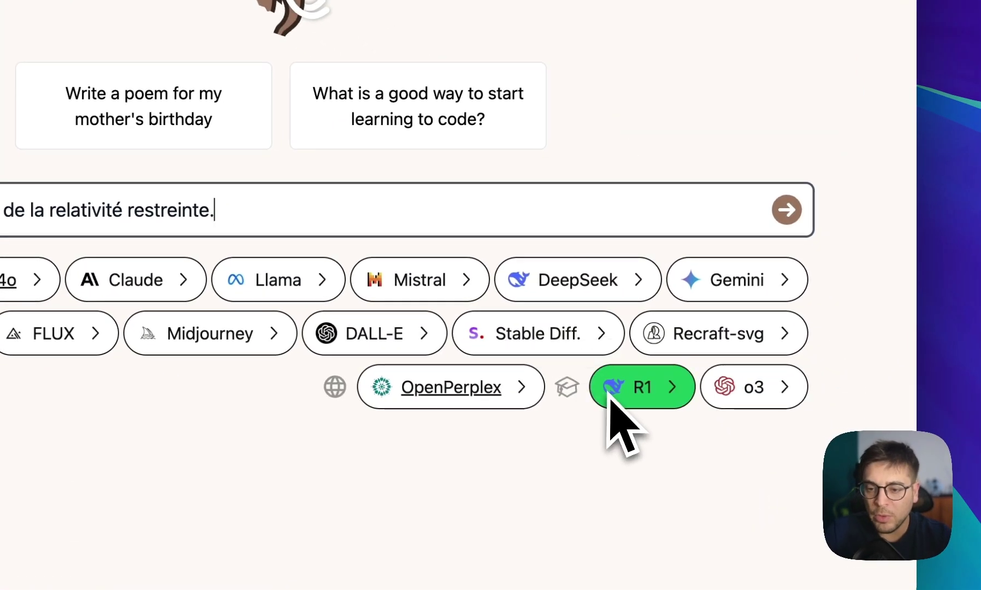
pyautogui.click(727, 403)
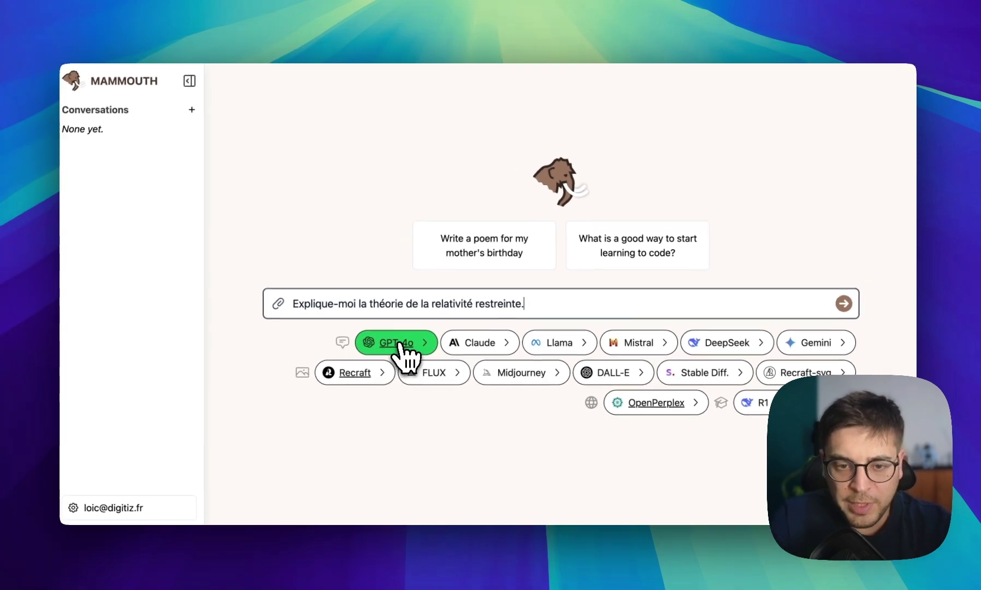
pyautogui.click(401, 344)
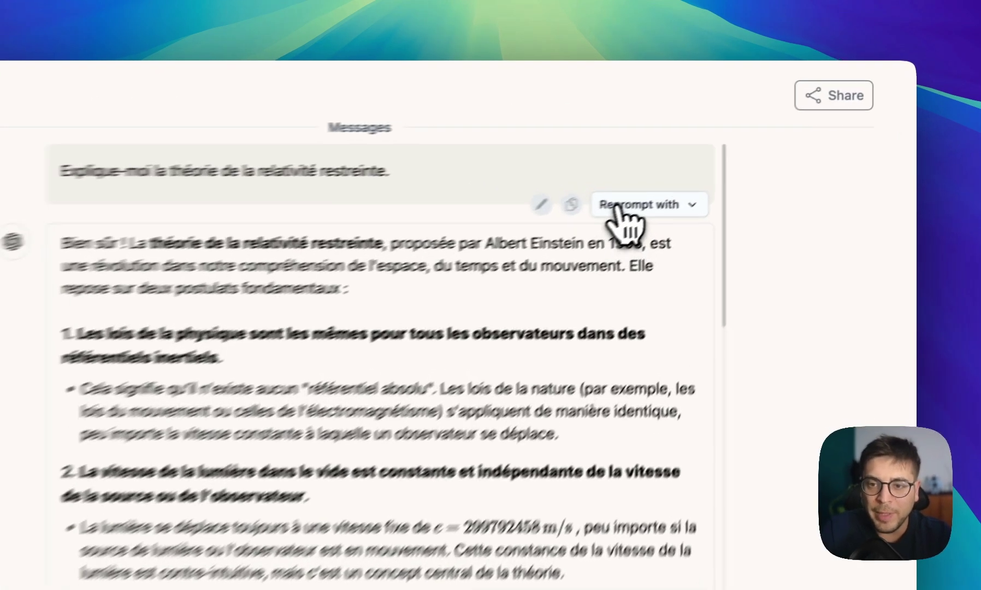
# Reprompt the relativity question with Claude and compare its answer with the one in the GPT-4o conversation.
pyautogui.click(726, 159)
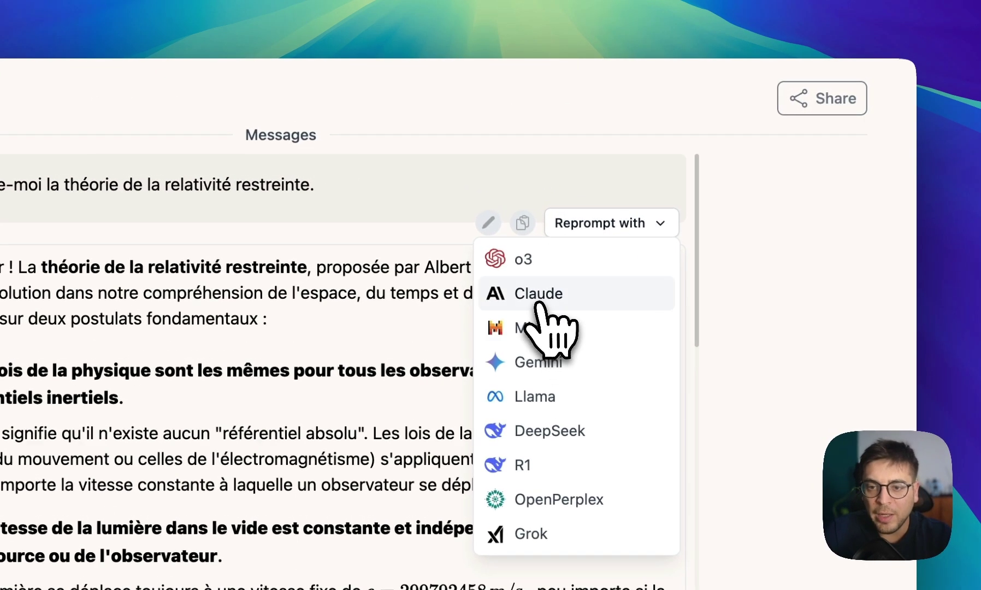
pyautogui.click(538, 304)
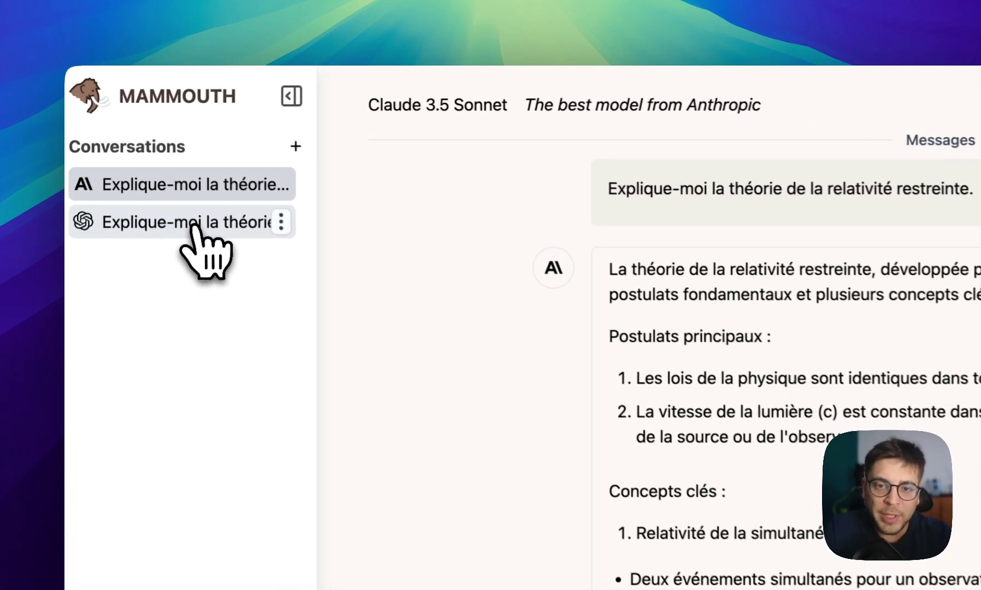
pyautogui.click(195, 231)
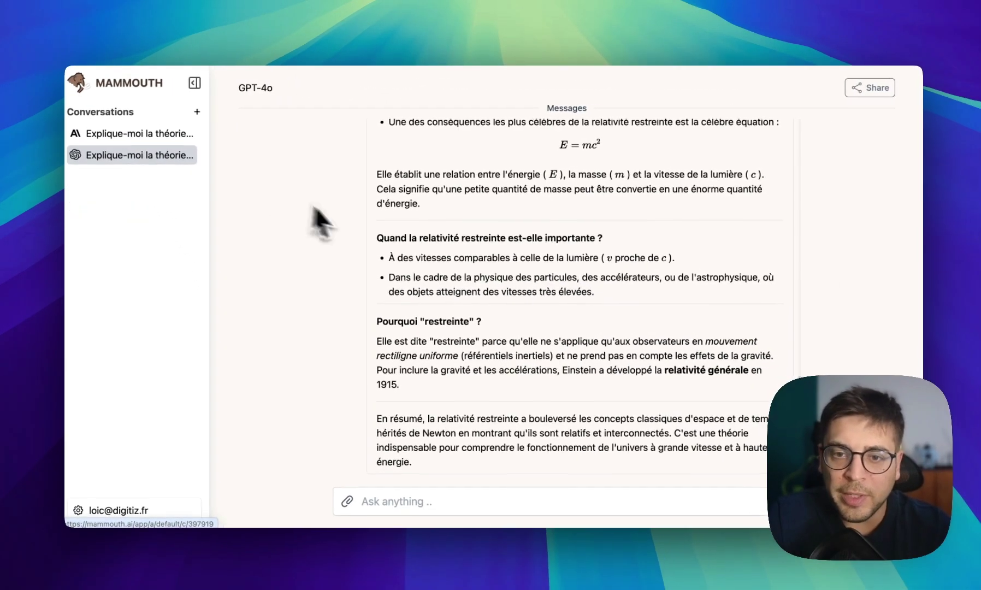
pyautogui.scroll(5, 604, 364)
pyautogui.click(134, 134)
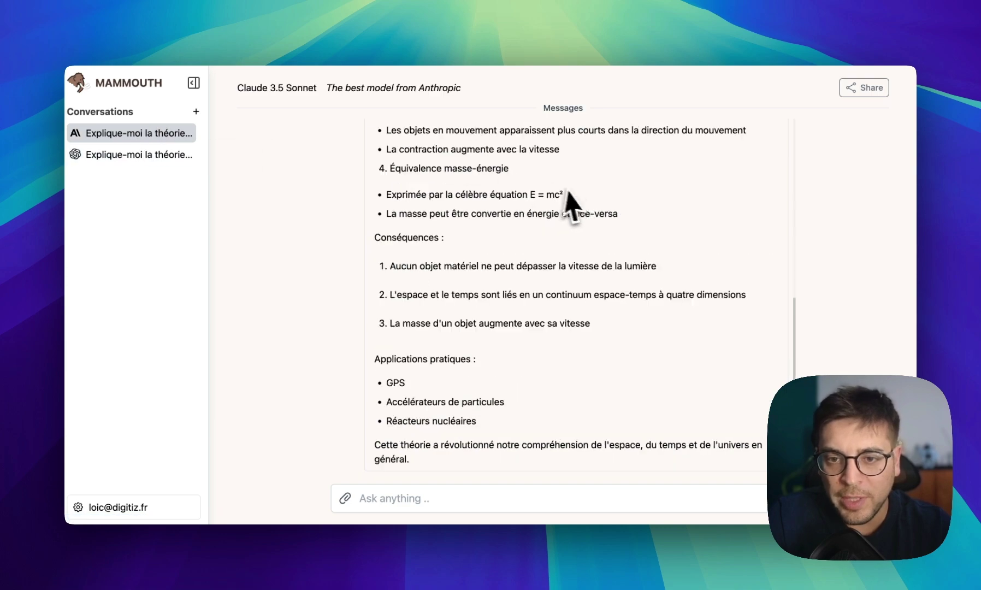
pyautogui.scroll(3, 579, 205)
pyautogui.scroll(4, 582, 205)
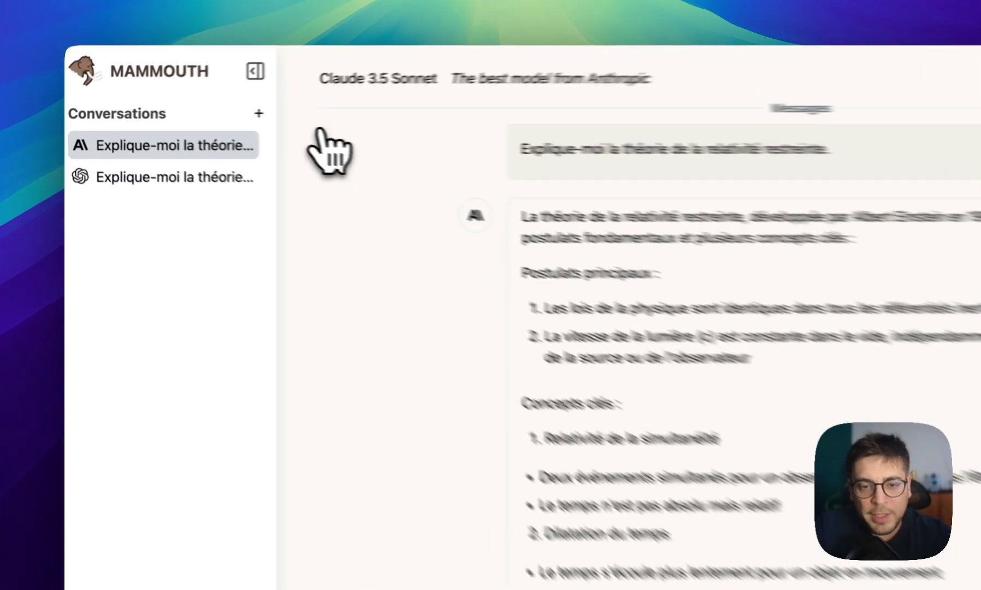
# Start a new conversation and attach the document Online_Search_After_ChatGPT.pdf from the Bureau folder.
pyautogui.click(195, 112)
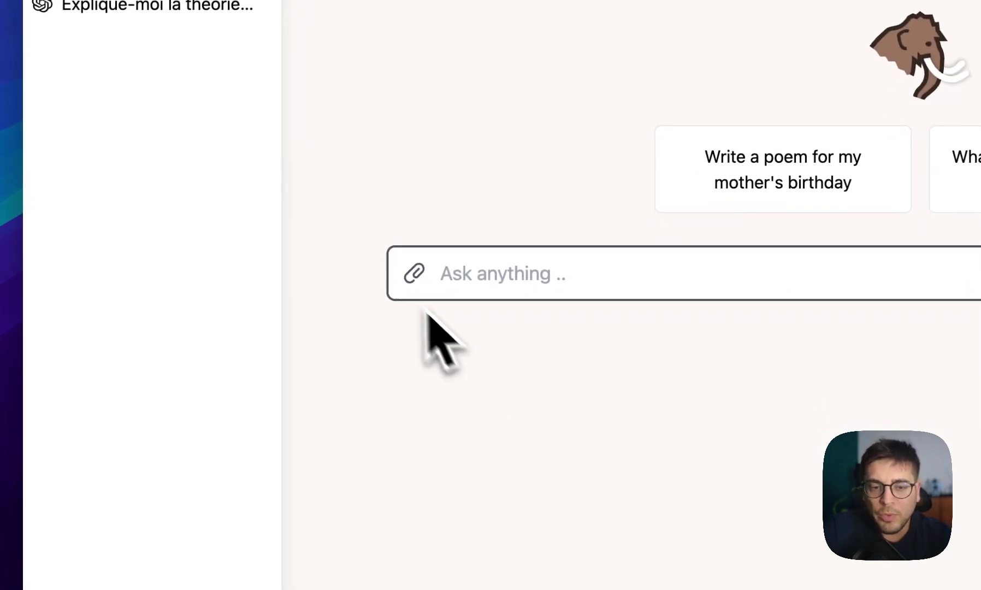
pyautogui.click(412, 273)
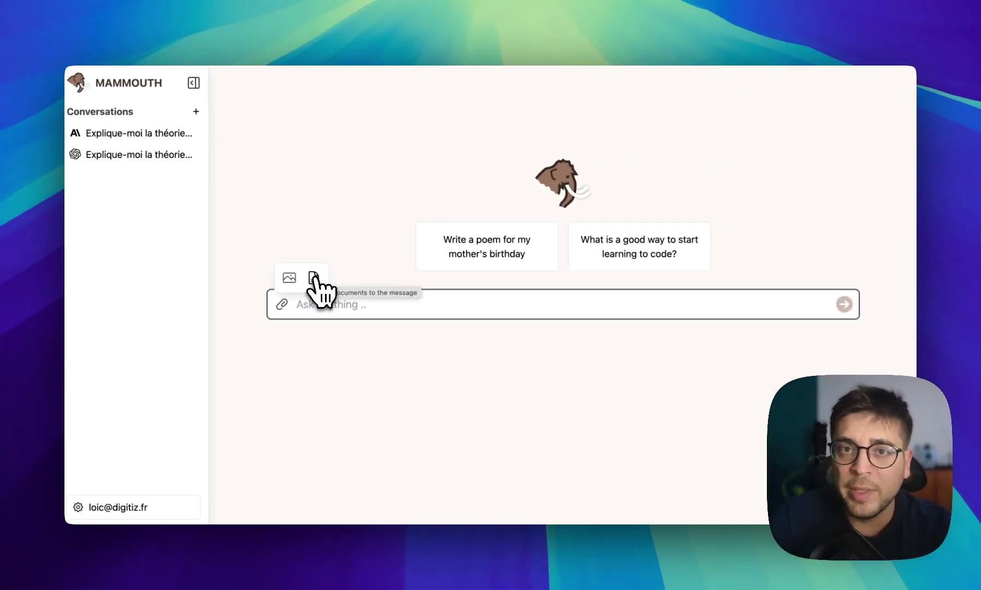
pyautogui.click(315, 277)
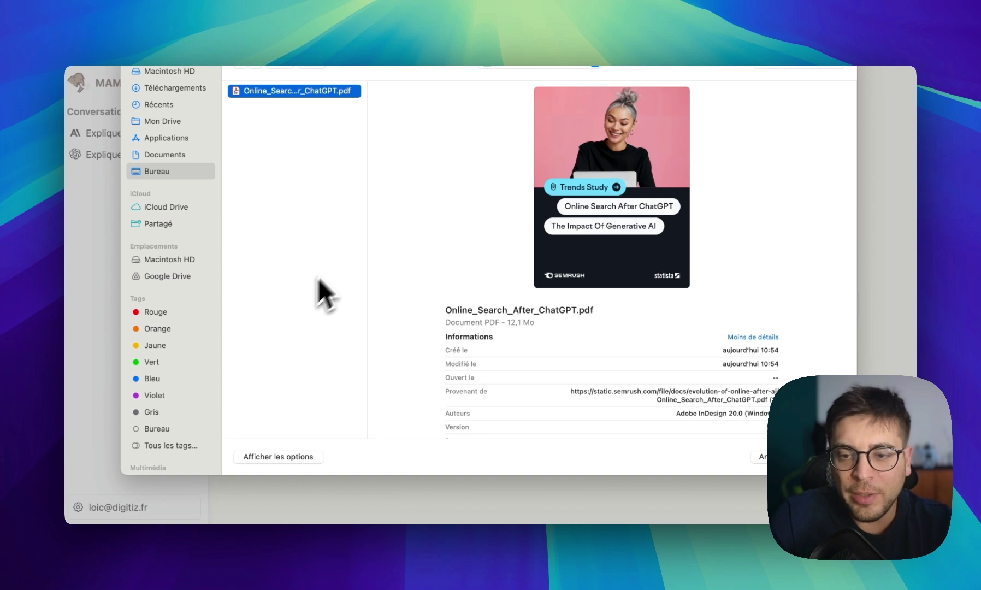
pyautogui.moveTo(602, 155)
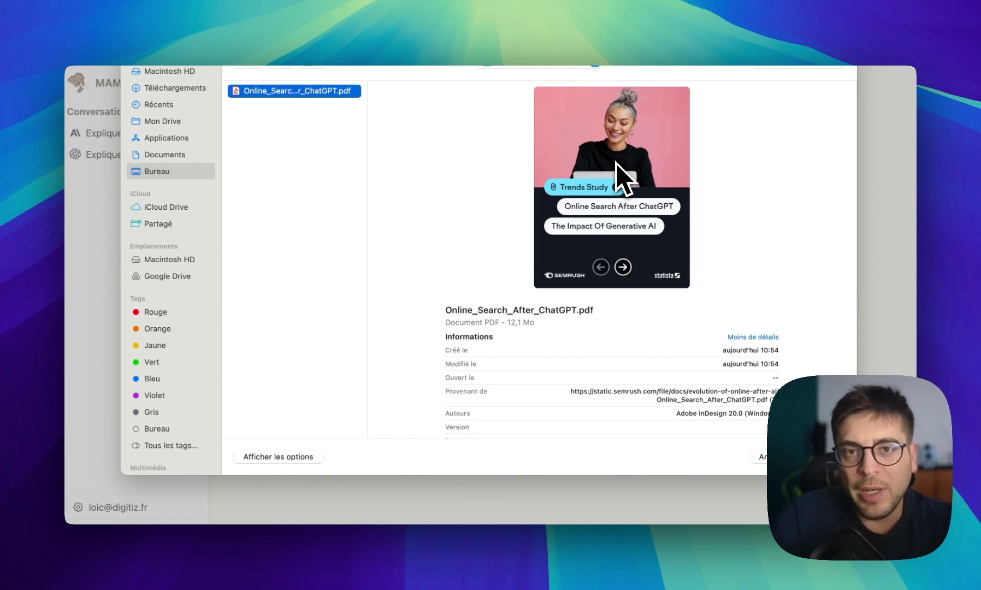
pyautogui.press('Return')
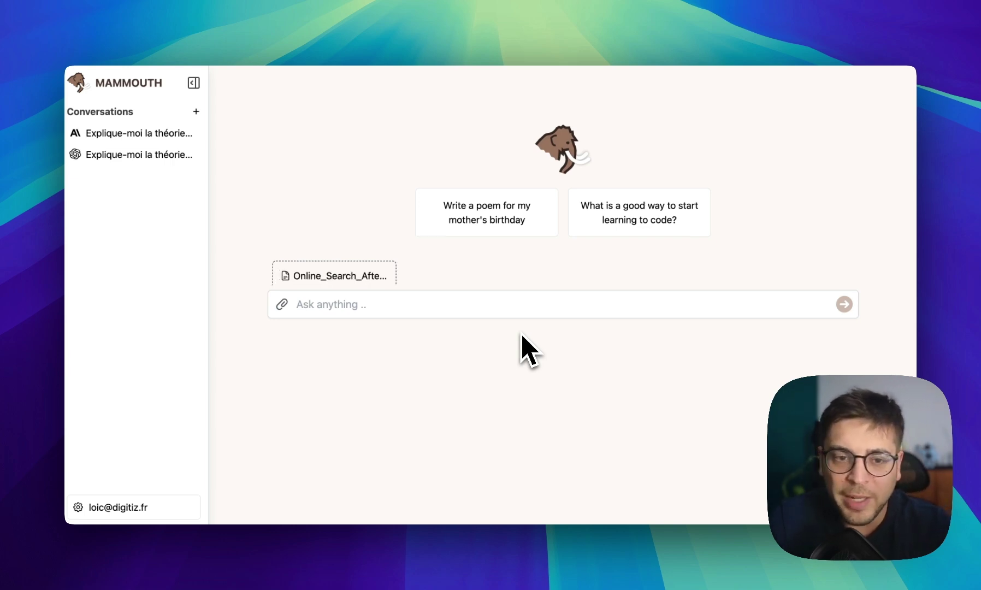
# Send "Peux tu me résumer ce rapport en français" to Gemini with the attached PDF and read through the summary.
pyautogui.click(472, 304)
pyautogui.write('Peux tu me résumer ce rapport en français')
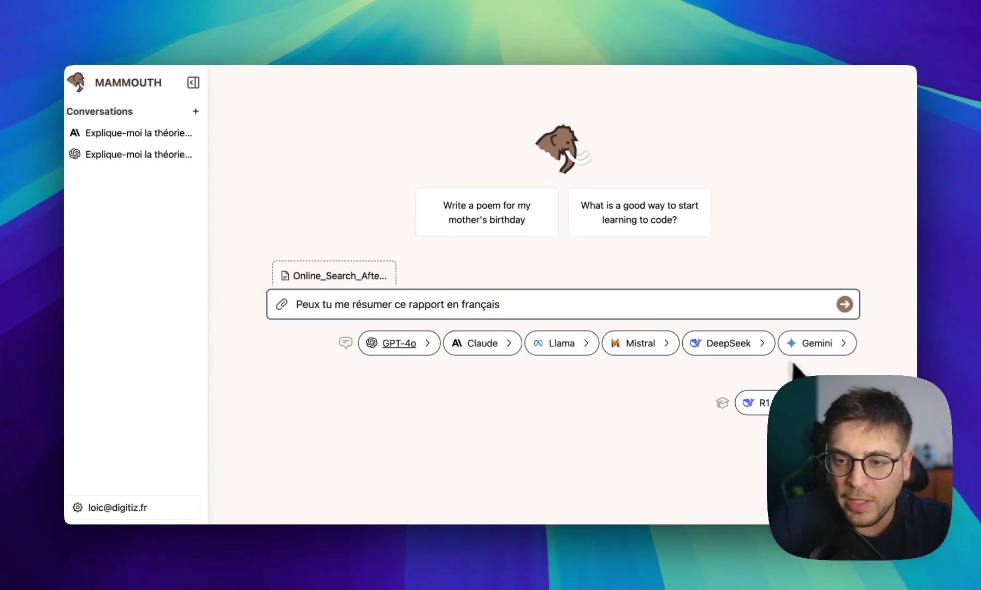
pyautogui.click(807, 352)
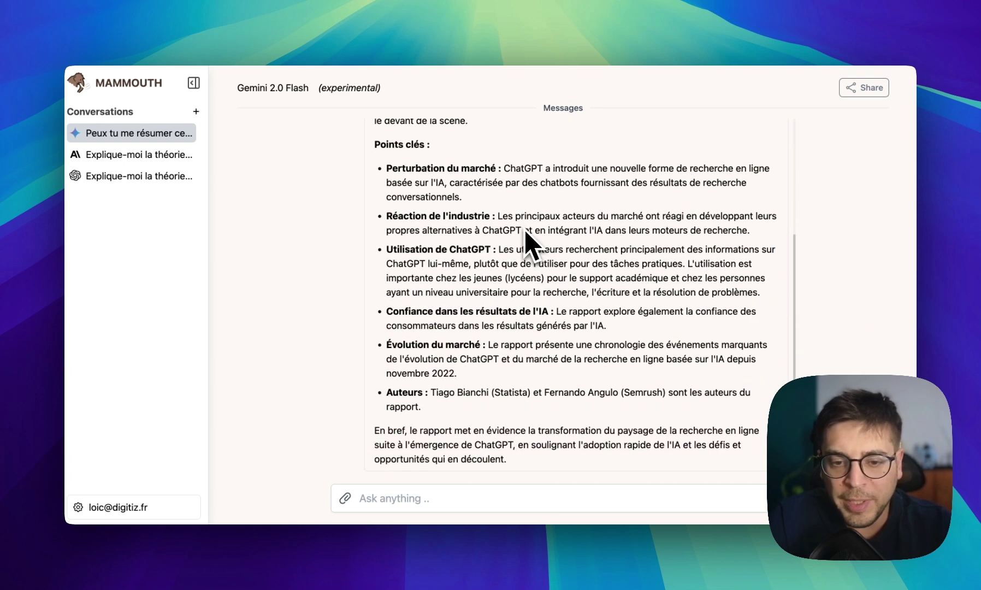
pyautogui.scroll(5, 530, 245)
pyautogui.scroll(-3, 543, 243)
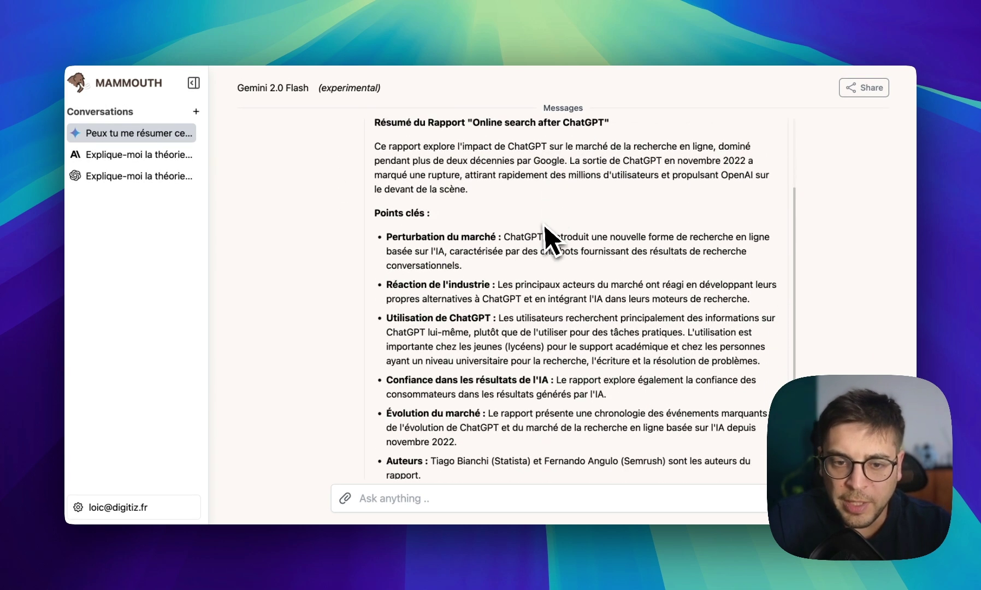
pyautogui.scroll(-2, 545, 227)
pyautogui.scroll(5, 545, 235)
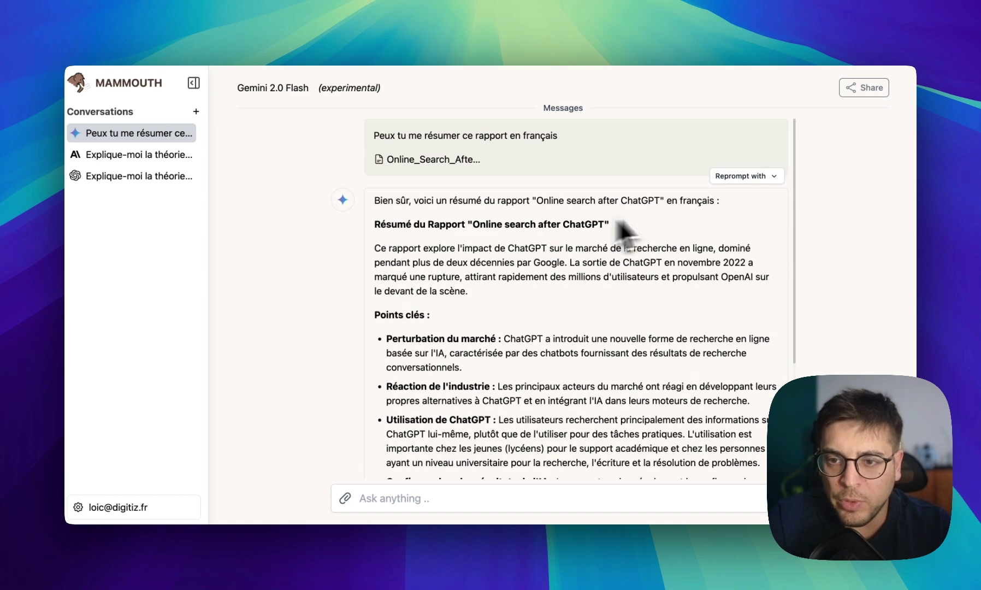
# Reprompt the report summary request with o3 and read through its answer.
pyautogui.click(728, 177)
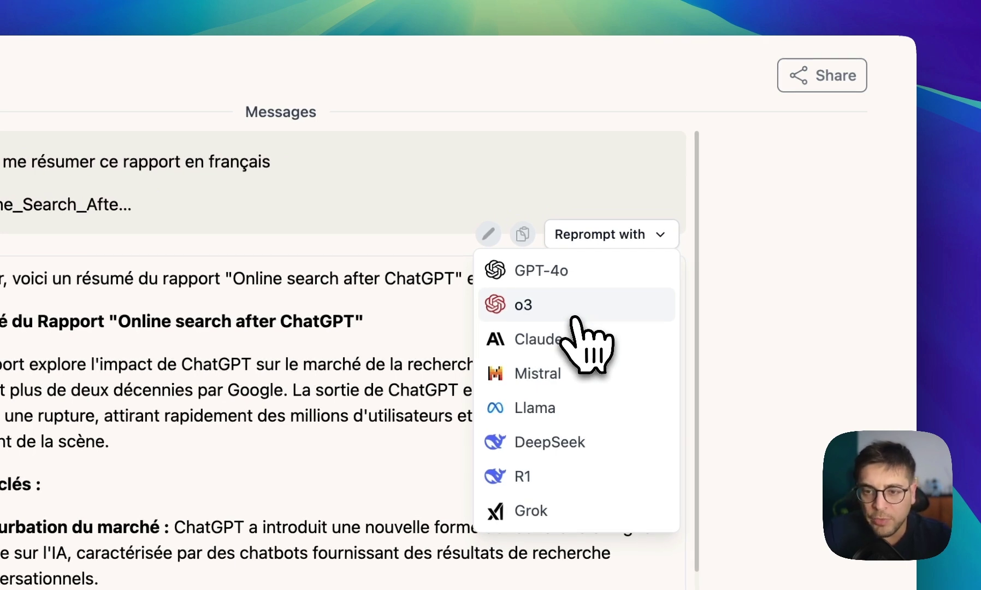
pyautogui.click(571, 315)
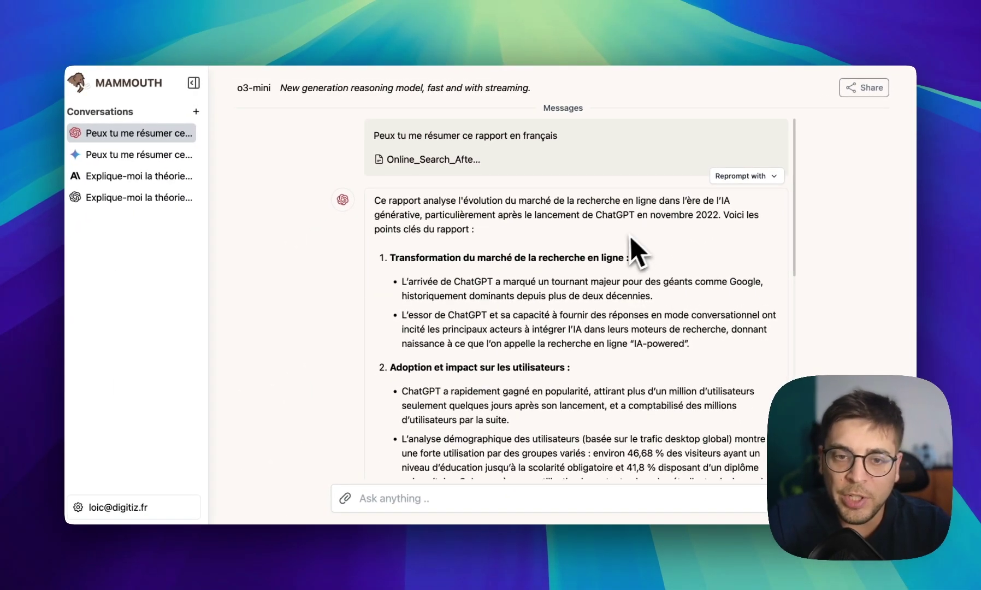
pyautogui.scroll(-5, 628, 254)
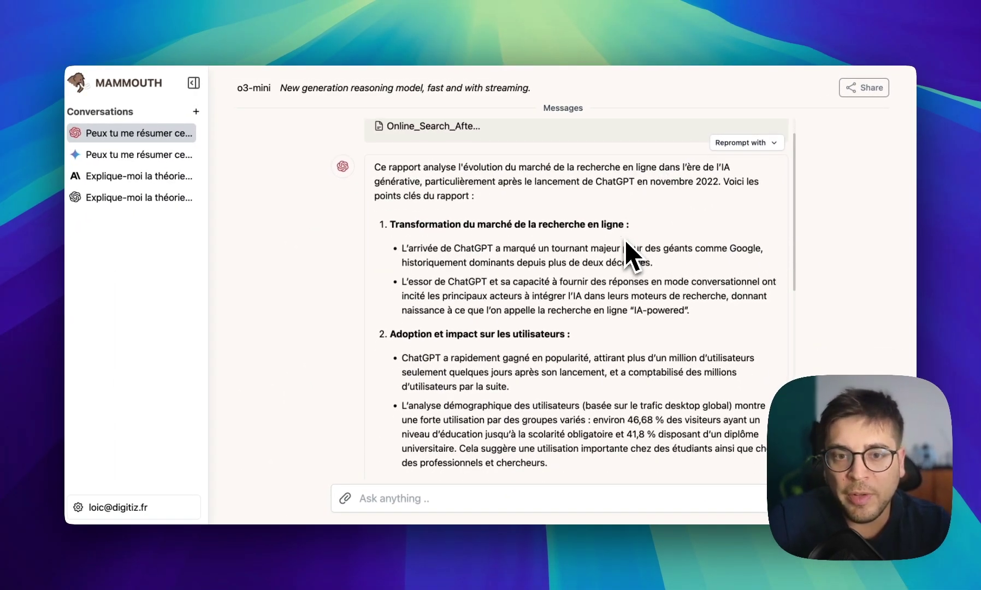
pyautogui.scroll(-10, 628, 254)
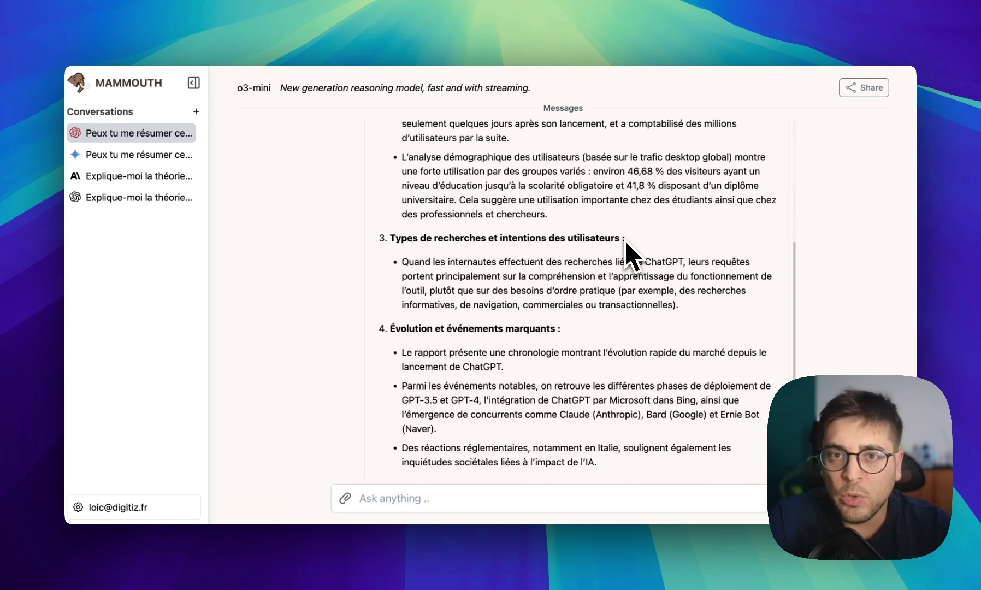
pyautogui.scroll(-2, 628, 254)
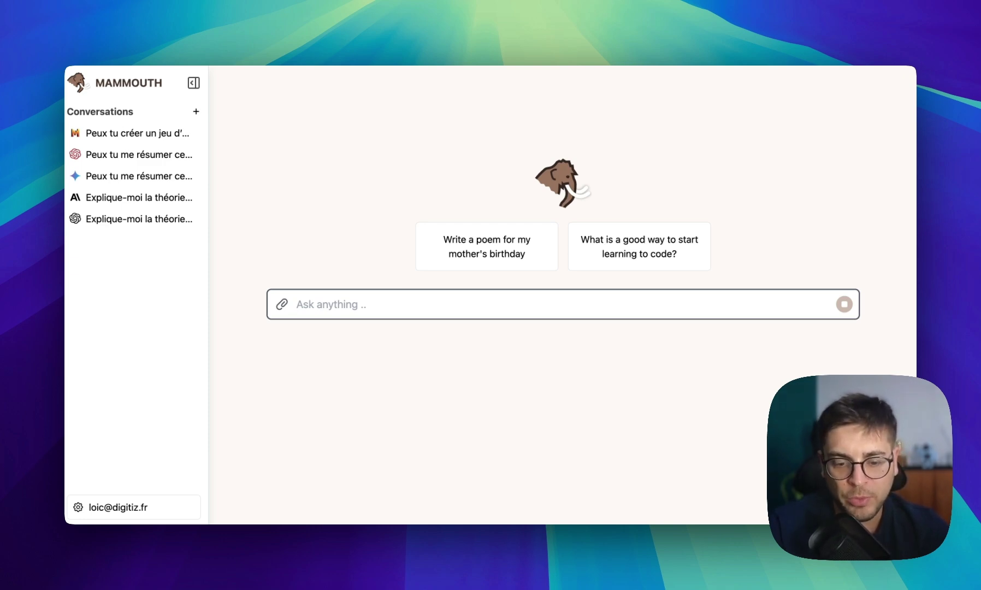
# Send "Peux tu créer un jeu de dames en ligne" to DeepSeek R1 and read through its reasoning.
pyautogui.write('Peux tu créer un jeu de dames en ligne')
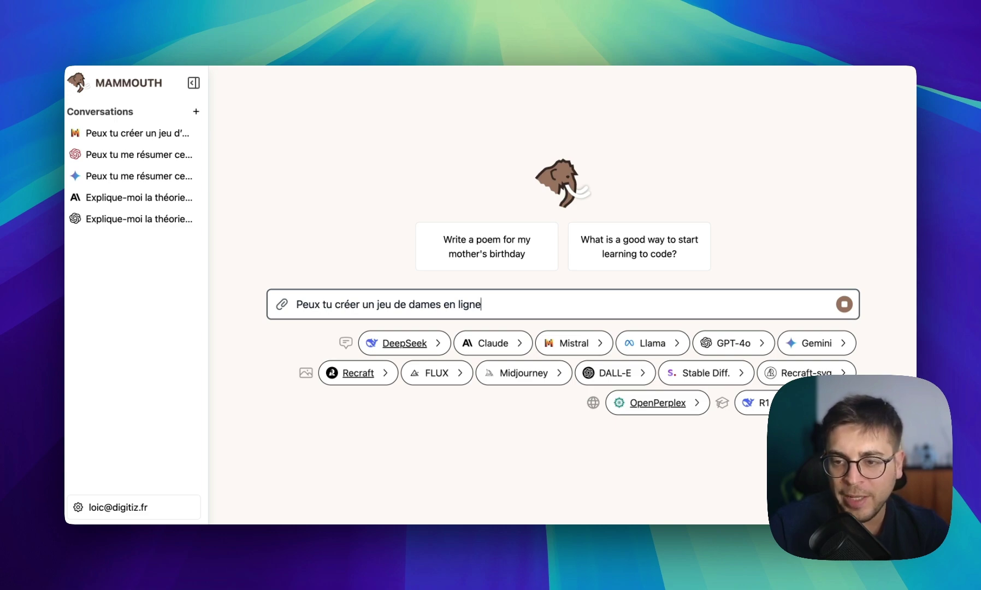
pyautogui.click(759, 403)
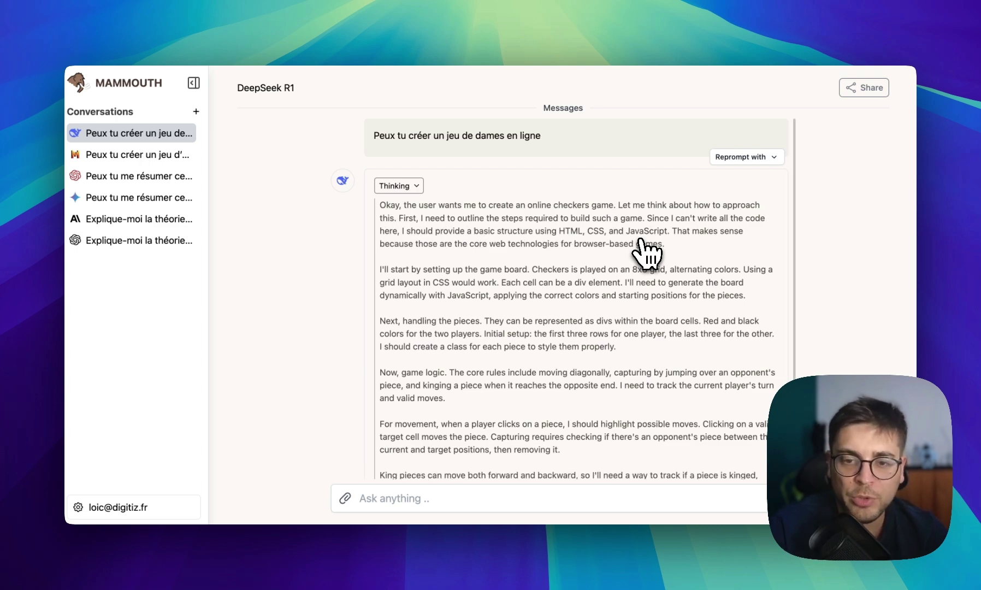
pyautogui.scroll(-4, 527, 216)
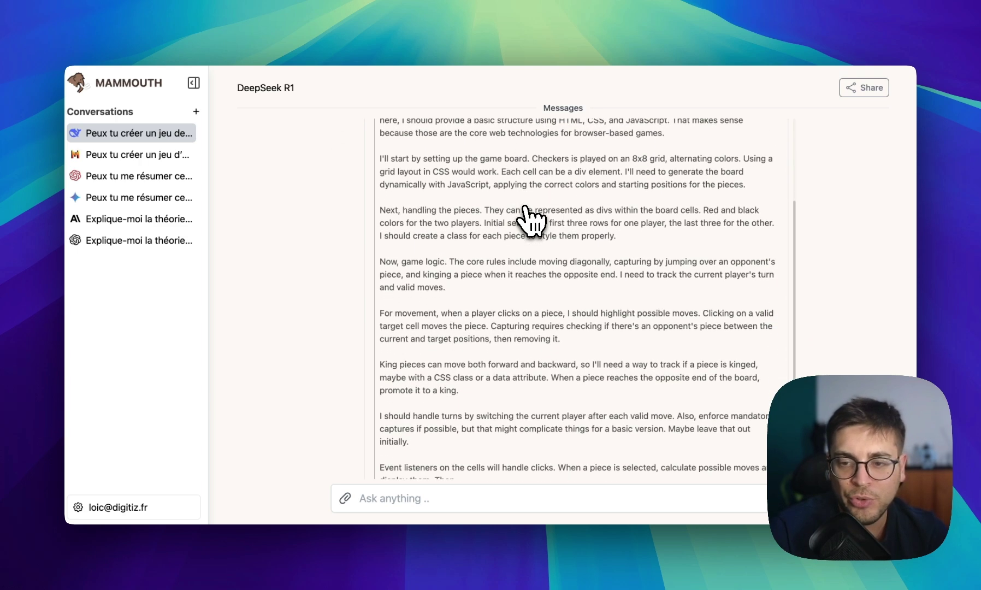
pyautogui.scroll(-10, 528, 216)
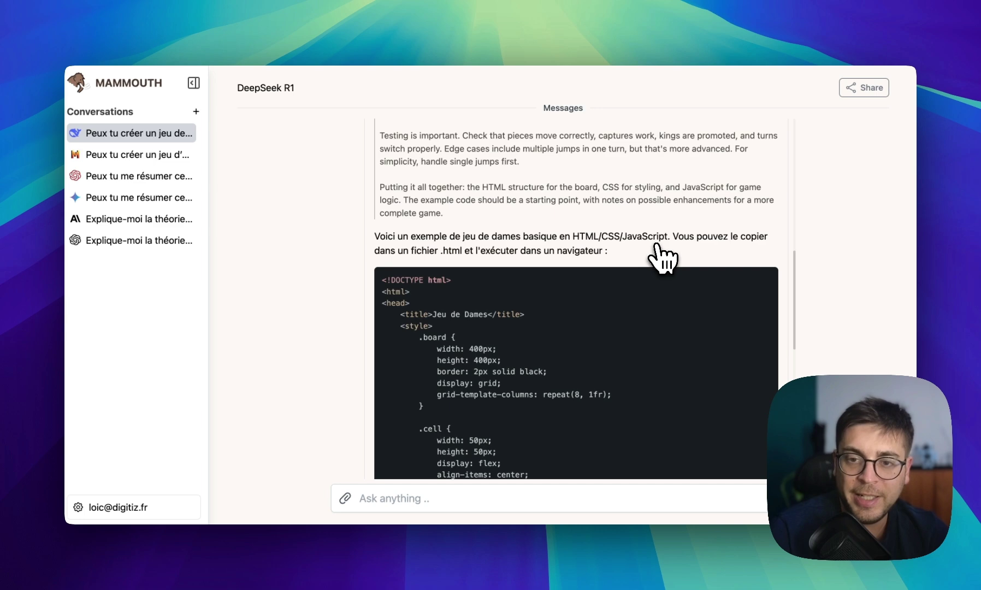
pyautogui.scroll(-2, 663, 257)
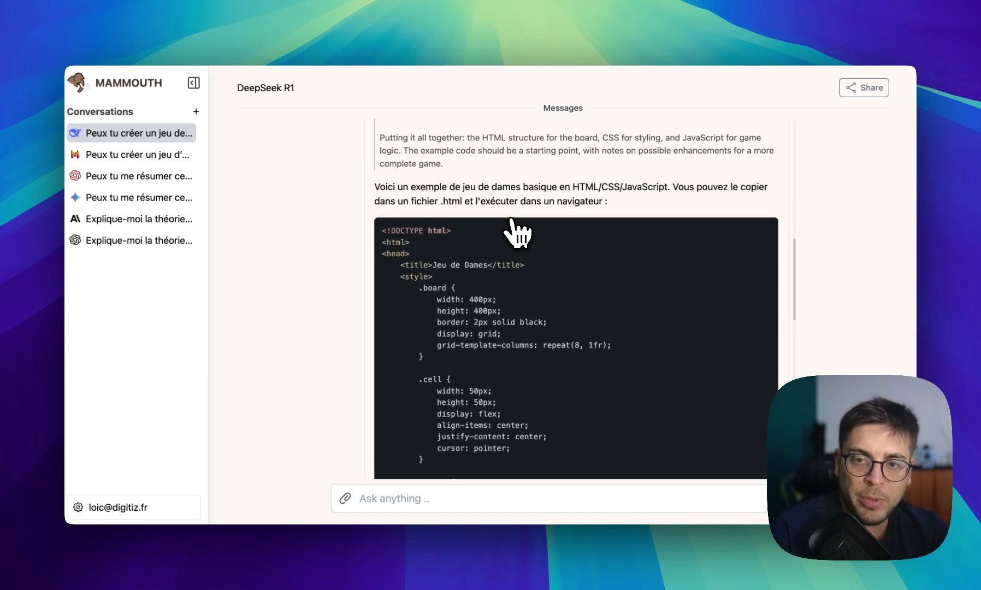
# Look through the generated checkers code in the R1 answer and open Jeu.html from the Bureau folder.
pyautogui.scroll(-2, 514, 224)
pyautogui.scroll(-15, 513, 224)
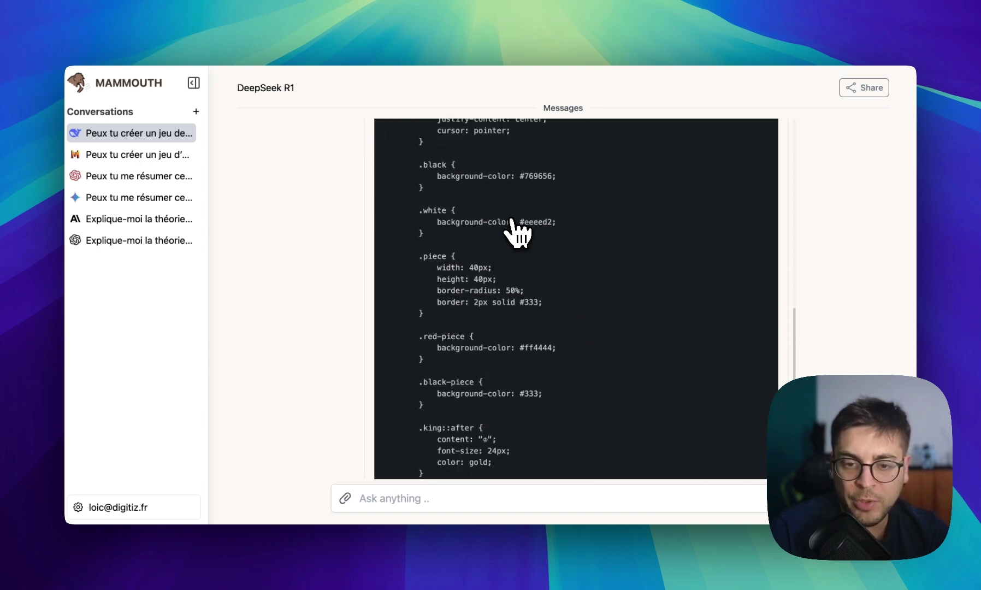
pyautogui.scroll(-15, 514, 227)
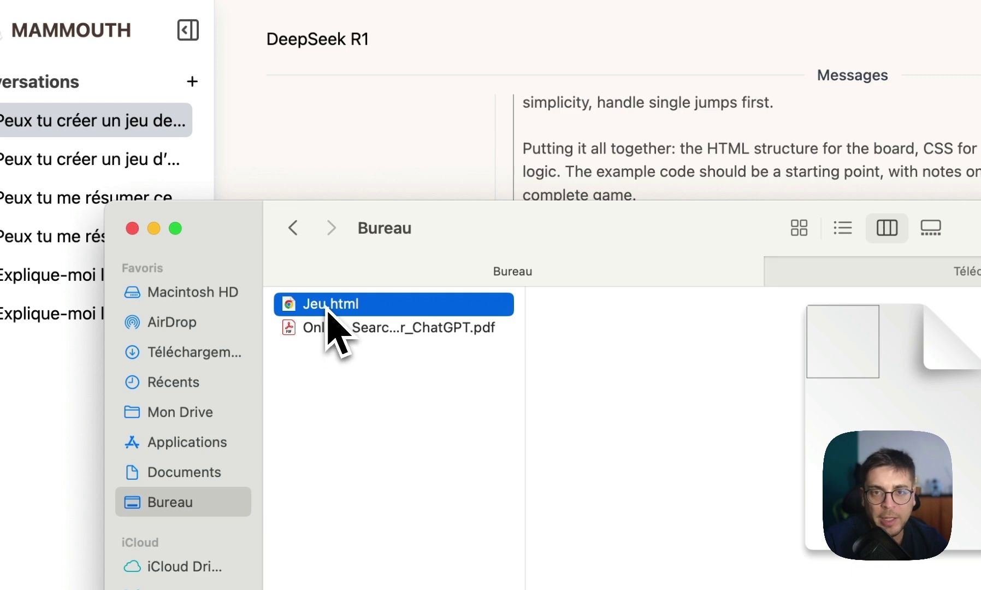
pyautogui.doubleClick(328, 306)
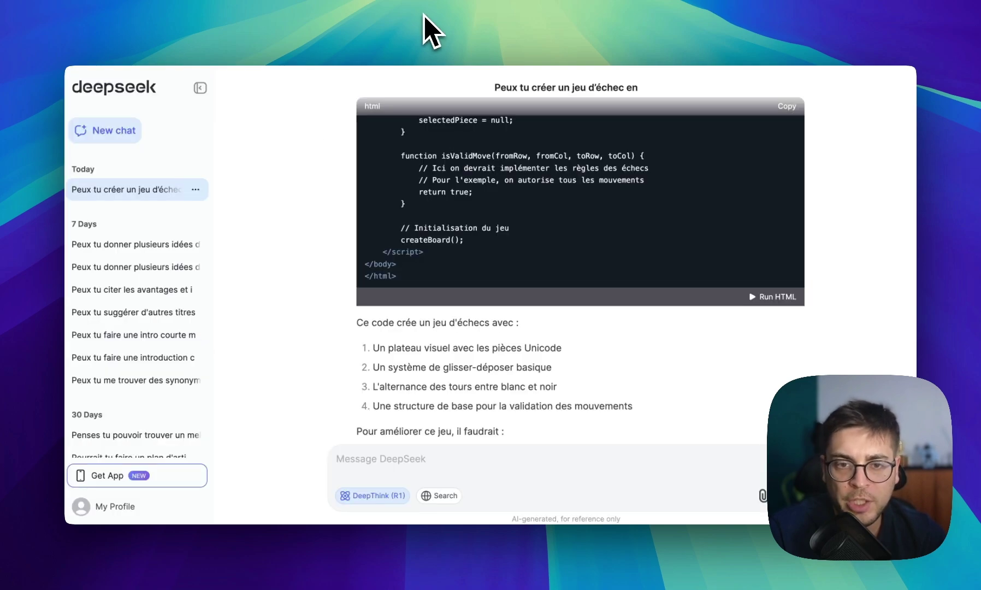
# In DeepSeek, examine the "Peux tu créer un jeu d'échec en ligne" conversation, from the prompt and reasoning to the end of the HTML code.
pyautogui.scroll(20, 523, 230)
pyautogui.scroll(15, 531, 257)
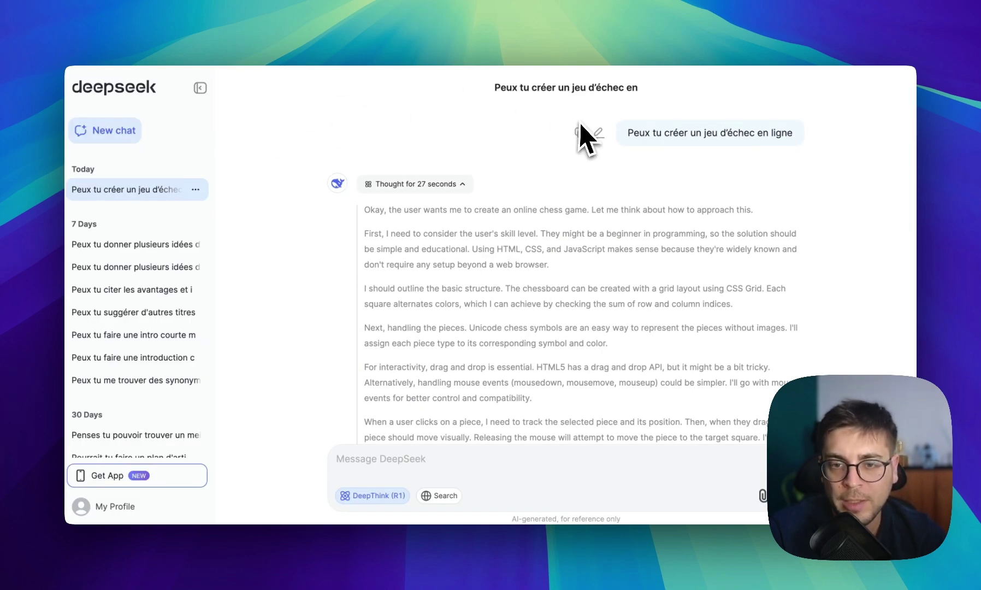
pyautogui.scroll(-20, 586, 136)
pyautogui.scroll(8, 586, 137)
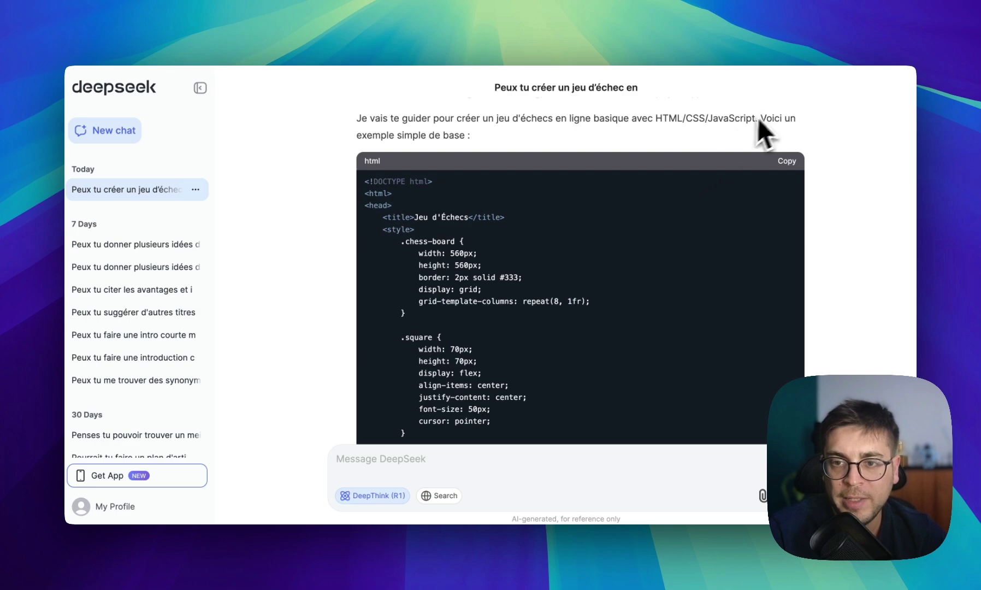
pyautogui.scroll(-15, 718, 229)
pyautogui.scroll(-5, 720, 274)
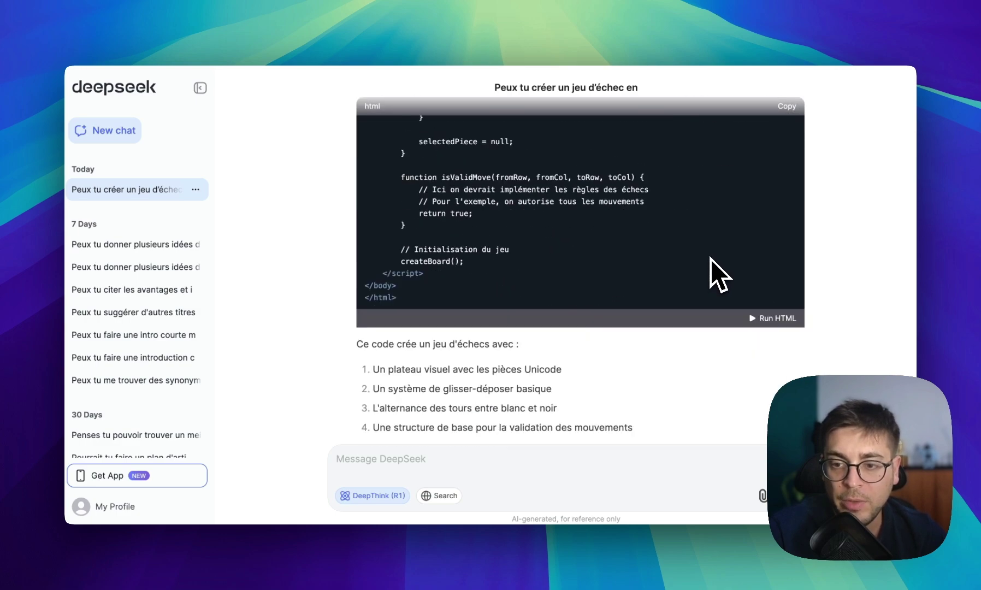
pyautogui.scroll(2, 713, 274)
pyautogui.scroll(-3, 752, 395)
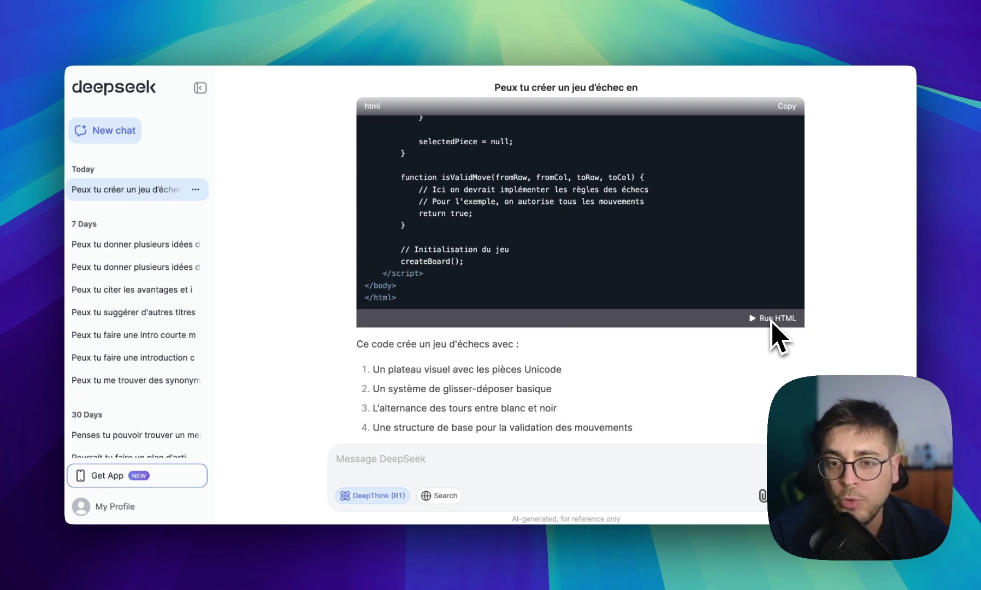
# Run the chess game's HTML, try moving a white pawn and a black pawn, and close the preview.
pyautogui.click(773, 319)
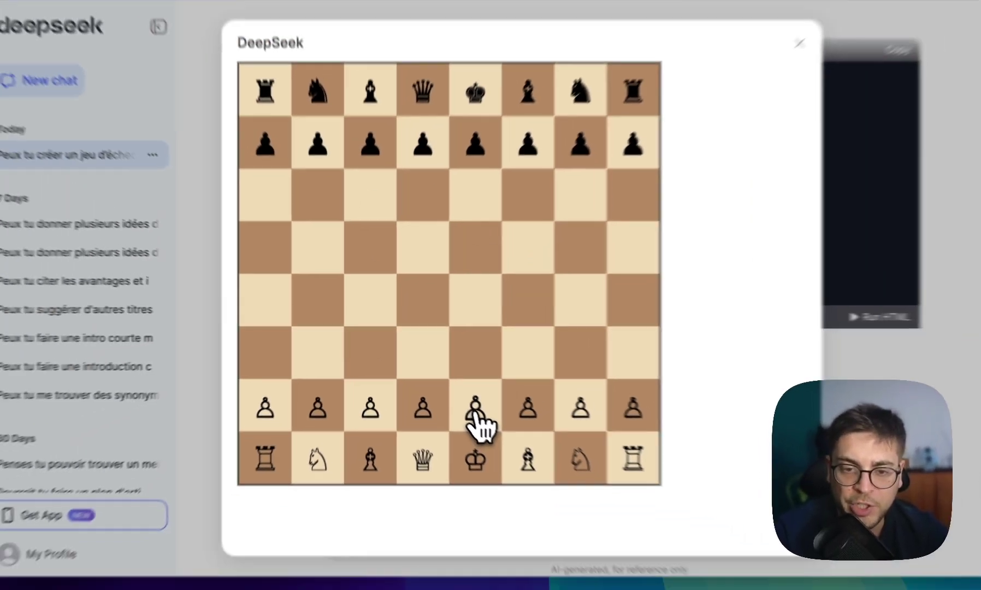
pyautogui.moveTo(519, 459); pyautogui.dragTo(468, 399)
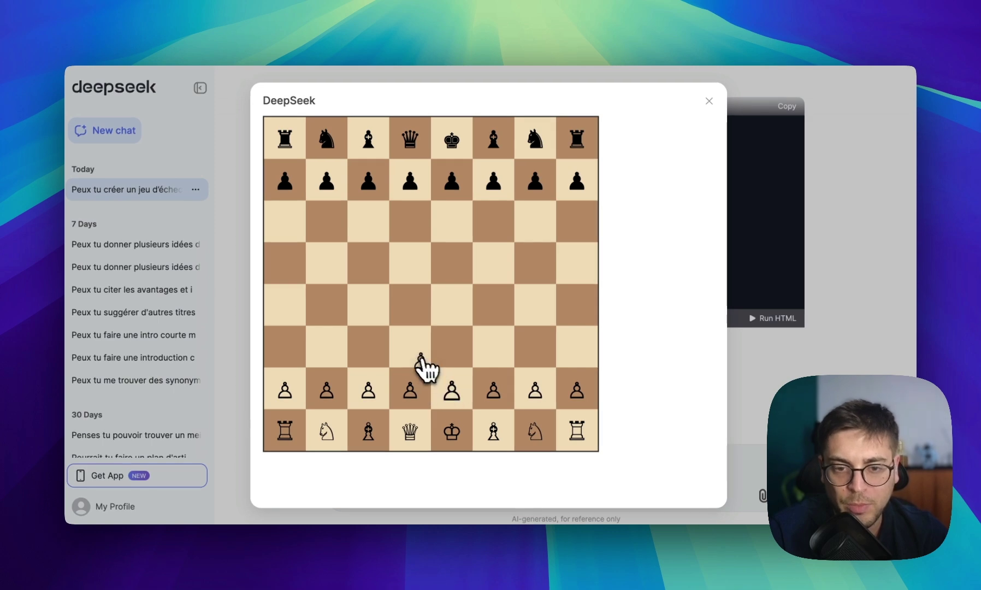
pyautogui.moveTo(458, 198); pyautogui.dragTo(493, 230)
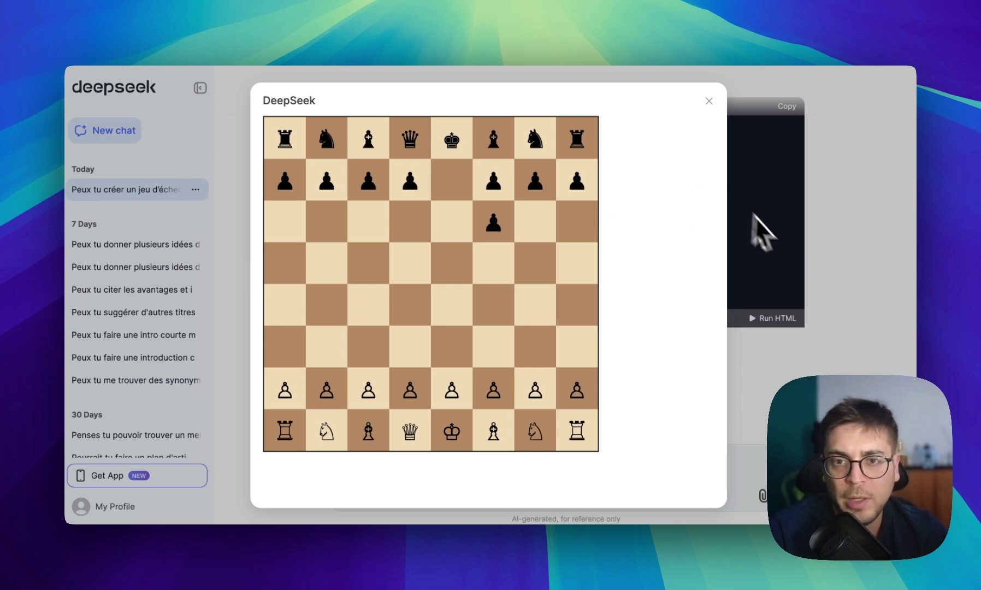
pyautogui.click(822, 307)
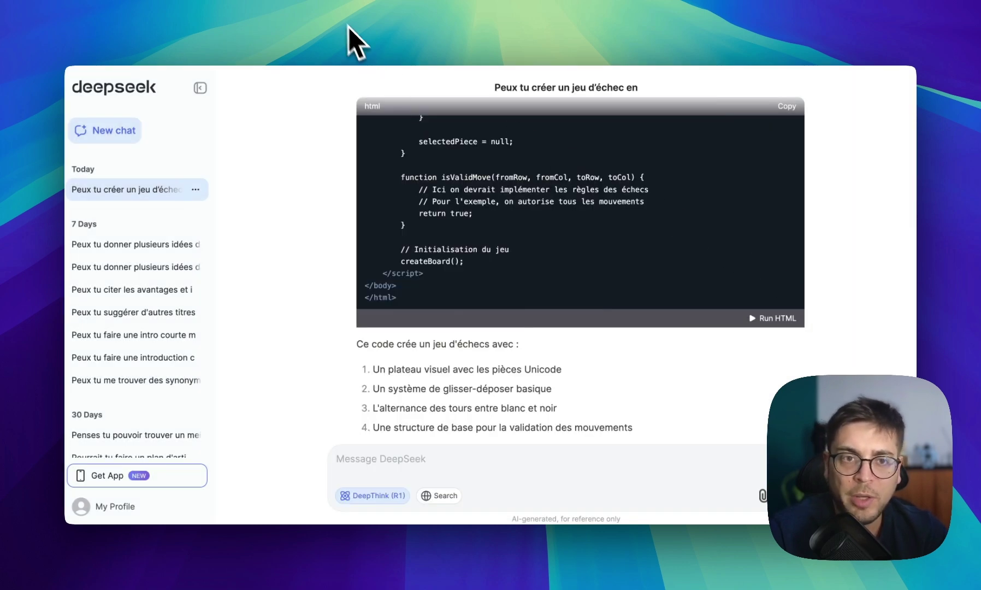
# Switch back to Mammouth AI and review the DeepSeek R1 answer to the checkers request again.
pyautogui.click(347, 12)
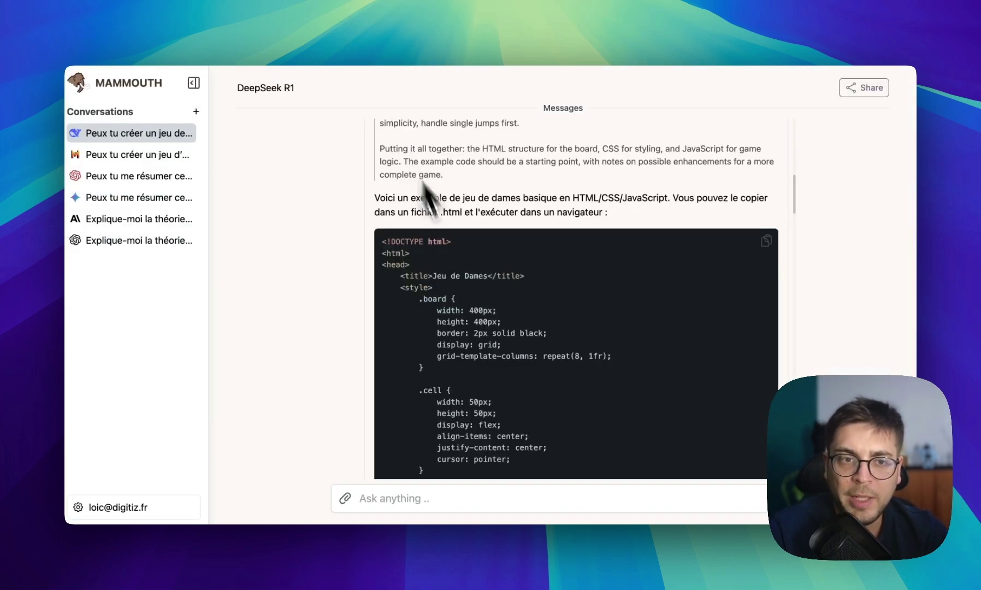
pyautogui.scroll(15, 456, 268)
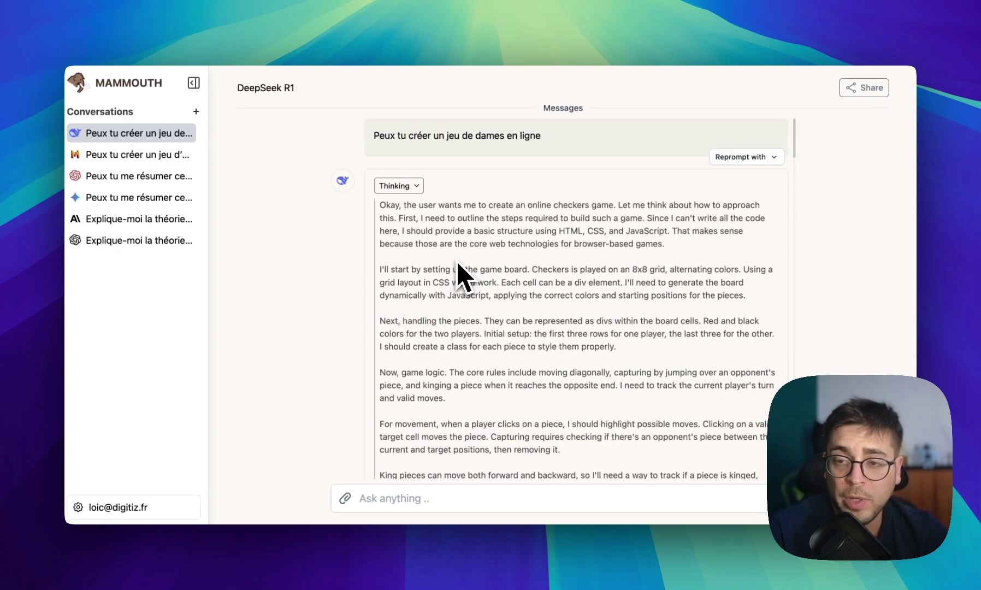
pyautogui.scroll(-15, 458, 263)
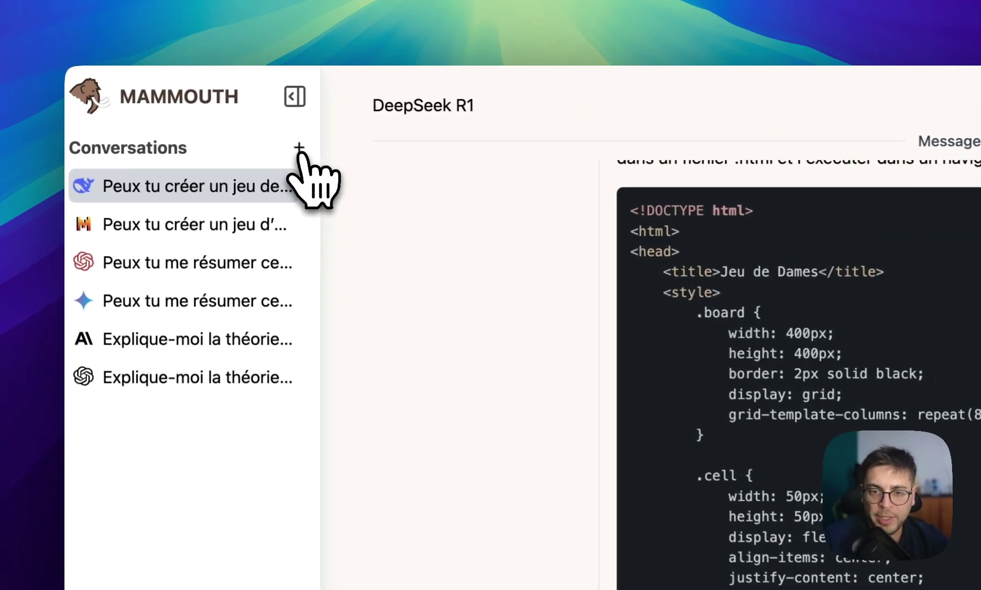
# In a new conversation, send "Peux-tu générer une image d'un Mammouth qui fait du surf sur une baleine." to DALL-E and view the image.
pyautogui.click(299, 149)
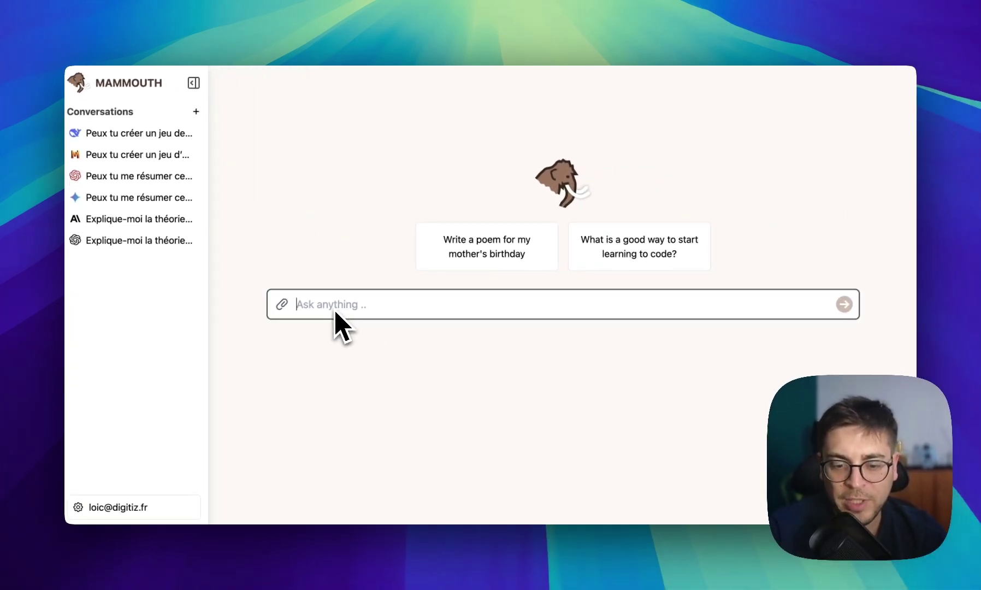
pyautogui.write('Peux-tu générer une image d’un Mammouth qui fait du surf sur une baleine.')
pyautogui.press('BackSpace')
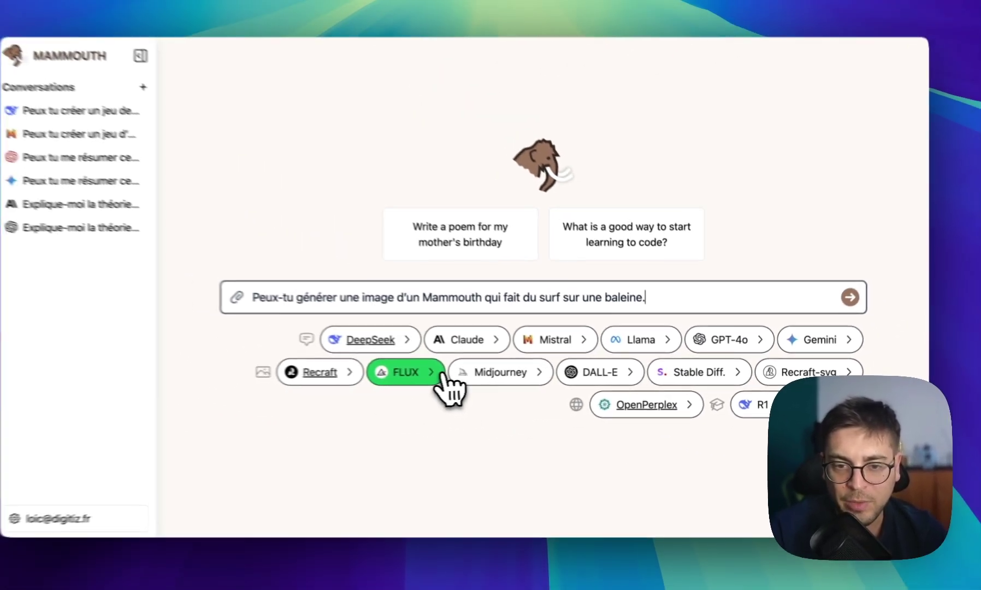
pyautogui.click(595, 376)
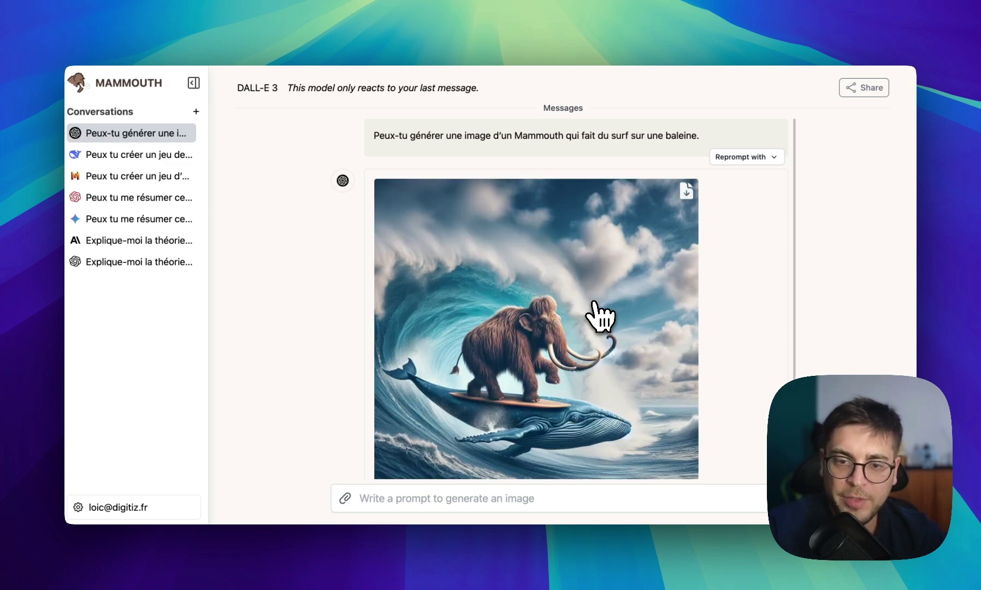
pyautogui.scroll(-1, 593, 224)
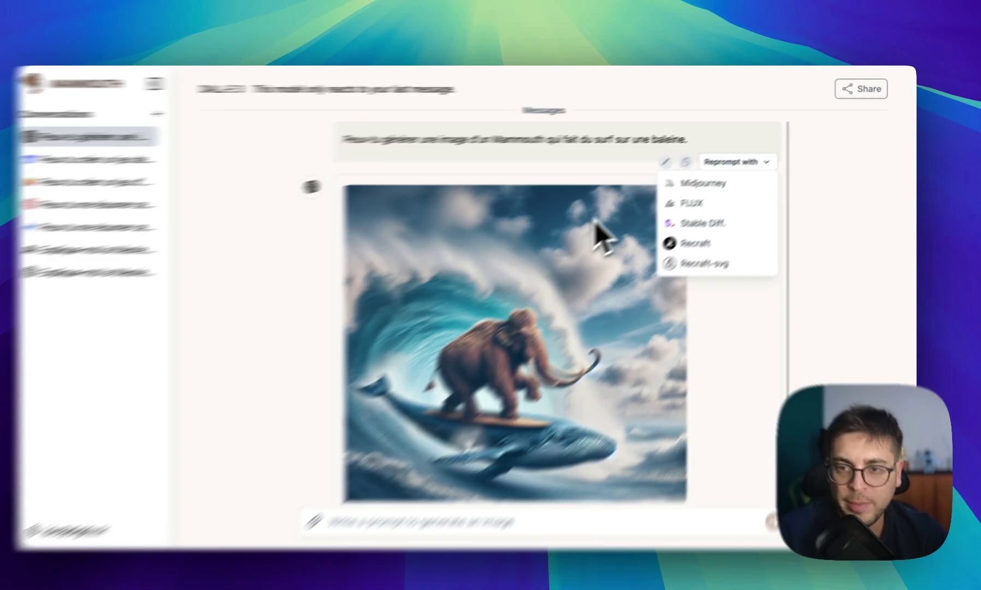
# Reprompt the surfing mammoth image request with FLUX.
pyautogui.click(737, 159)
pyautogui.click(601, 220)
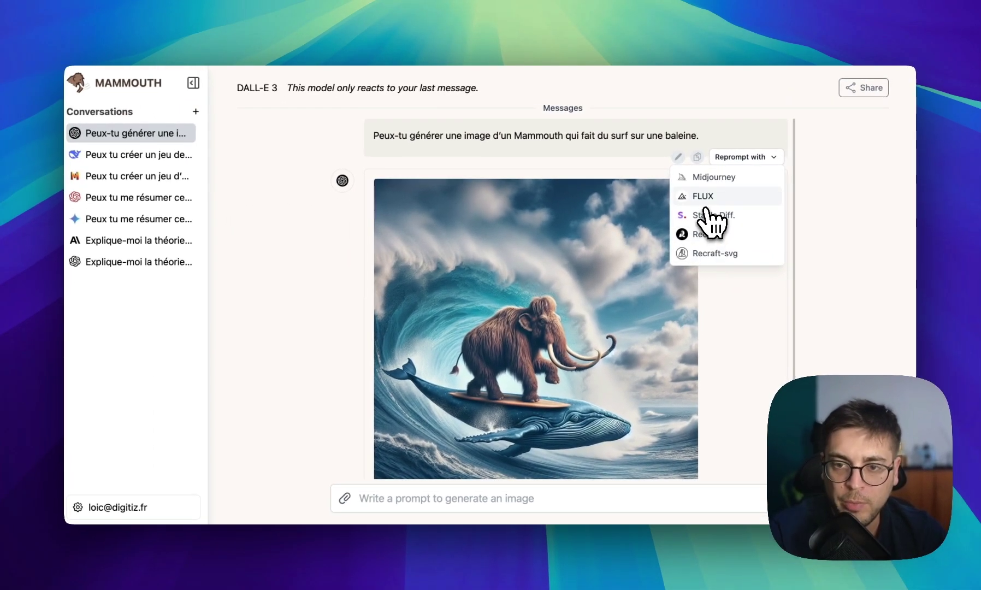
pyautogui.click(706, 201)
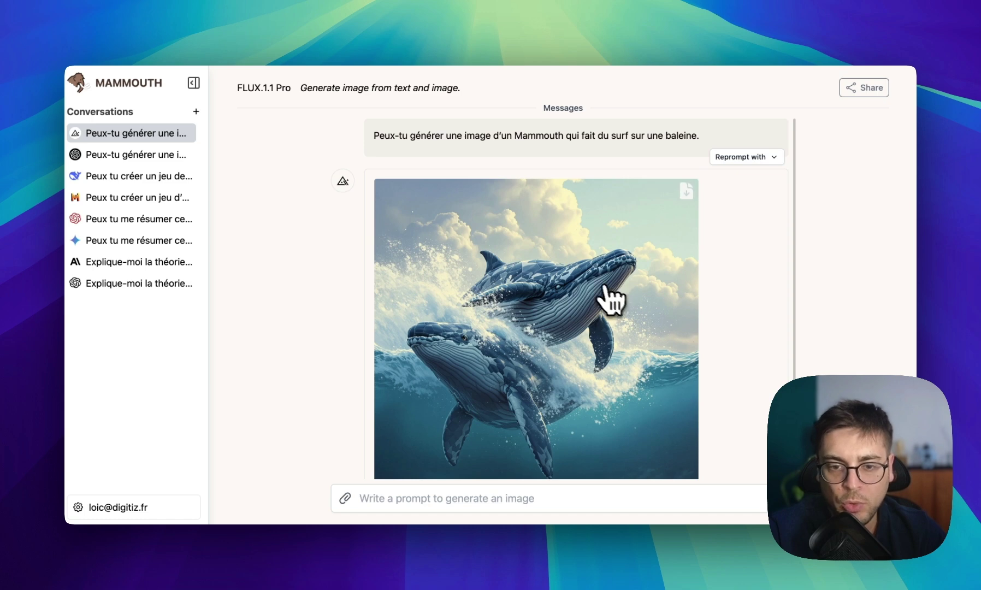
# Return to the DALL-E conversation to compare its image and reprompt the same request with Midjourney.
pyautogui.click(153, 155)
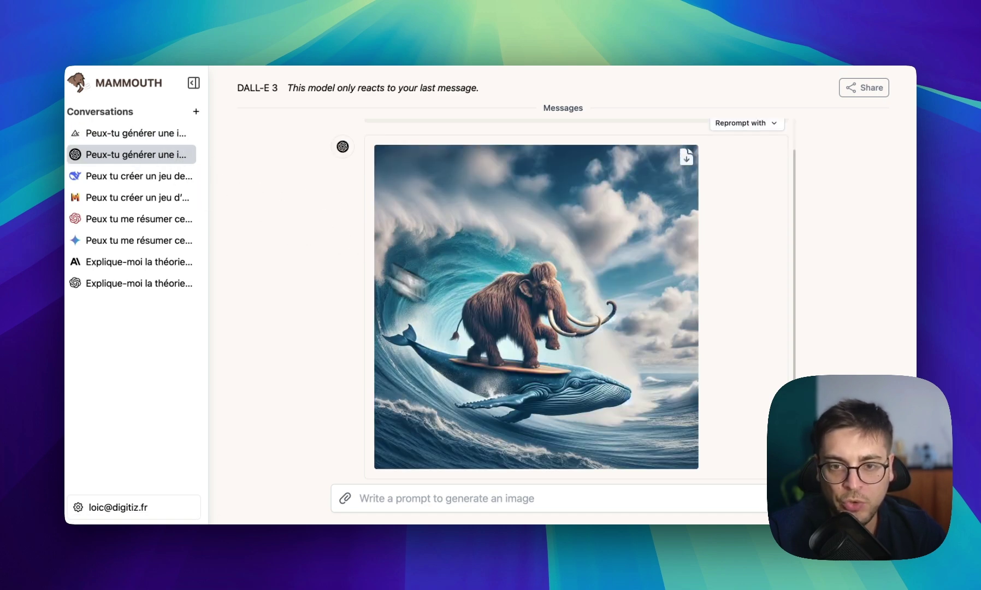
pyautogui.scroll(2, 535, 405)
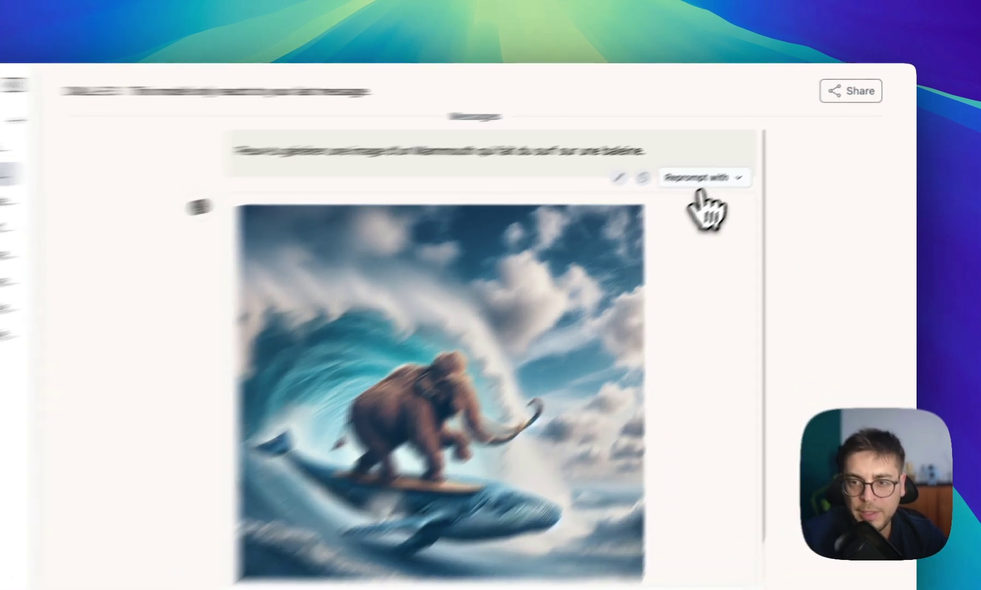
pyautogui.click(746, 157)
pyautogui.click(556, 263)
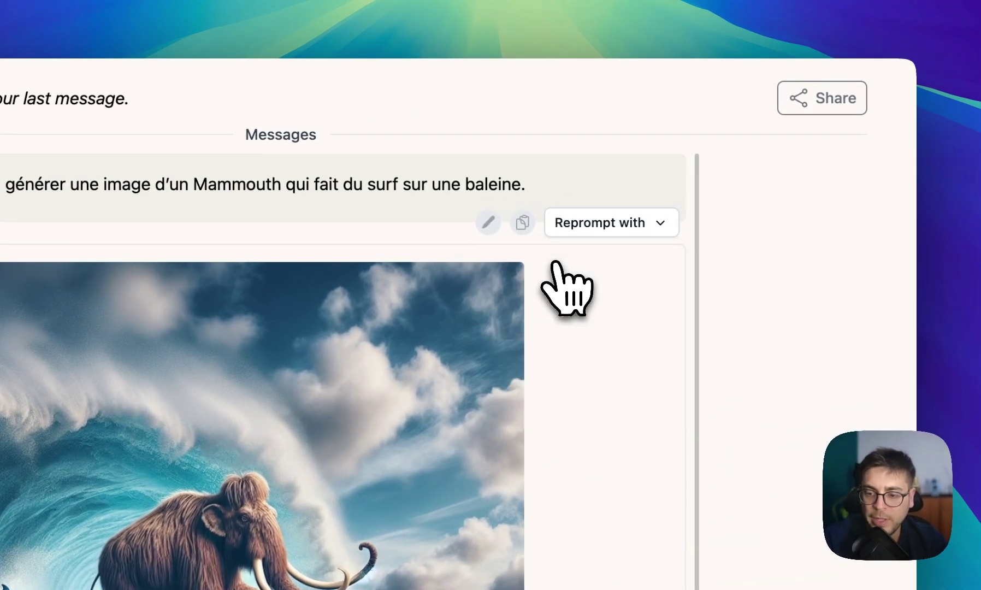